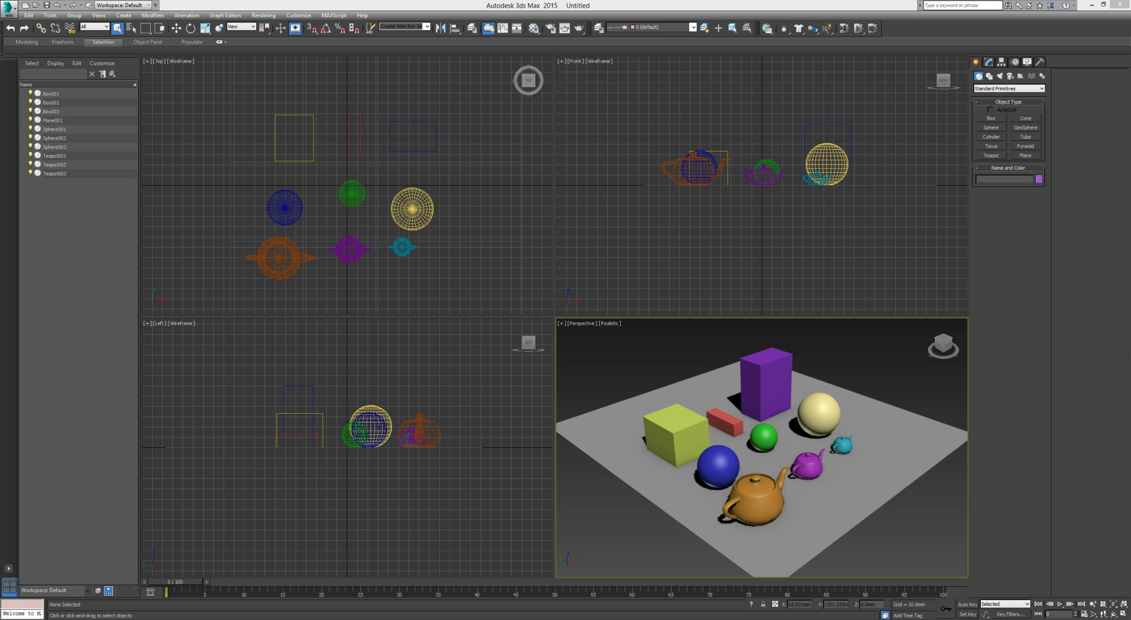
Maximize the Perspective viewport from the four-viewport layout.
click(678, 445)
click(646, 370)
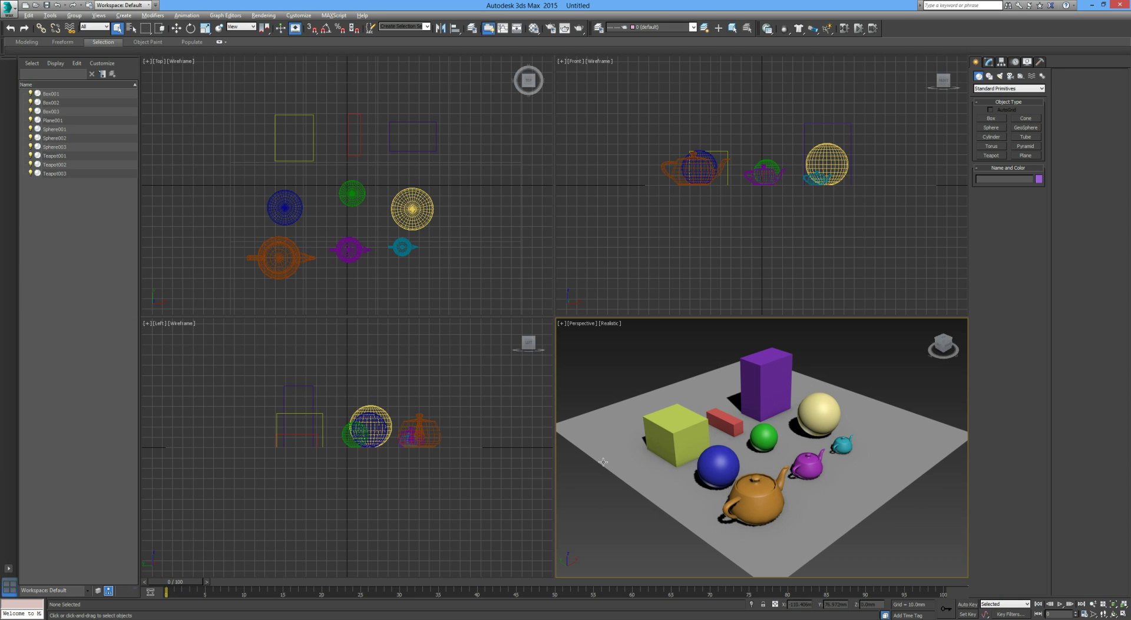
key(alt+w)
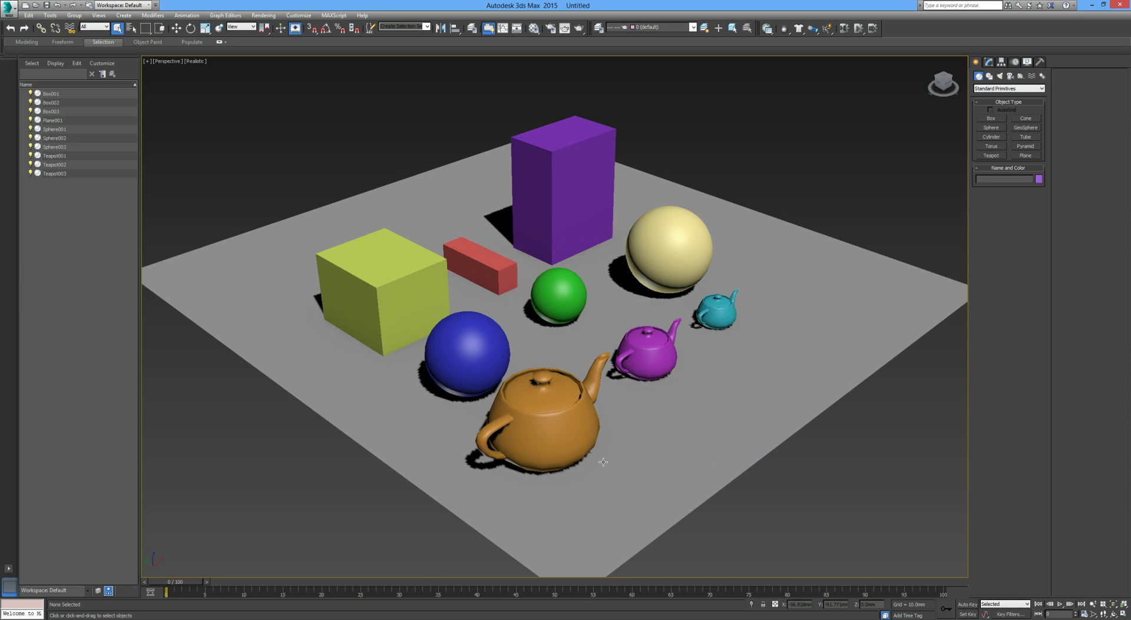
key(alt+w)
key(alt+w)
key(alt+w)
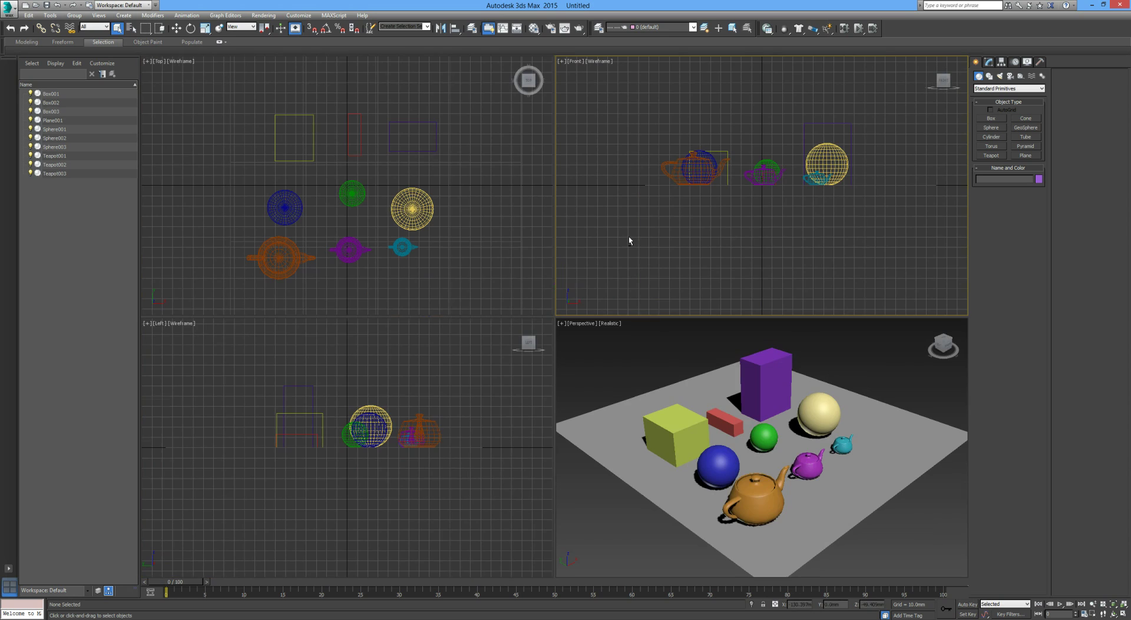
click(683, 388)
key(alt+w)
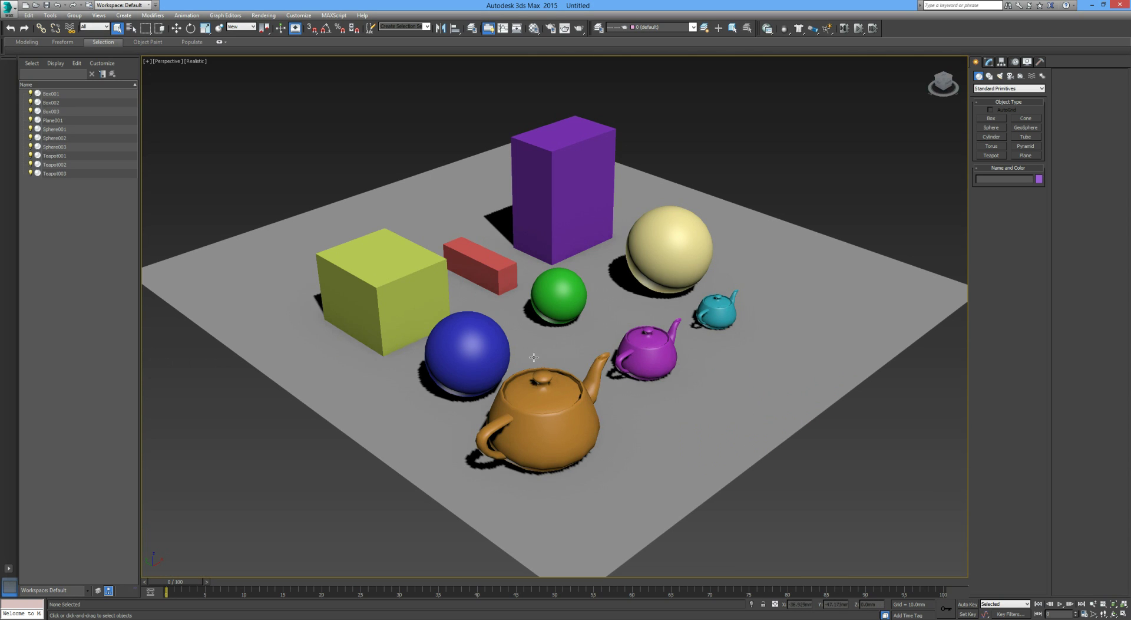
Show the home grid in the Perspective viewport and hide it again.
key(g)
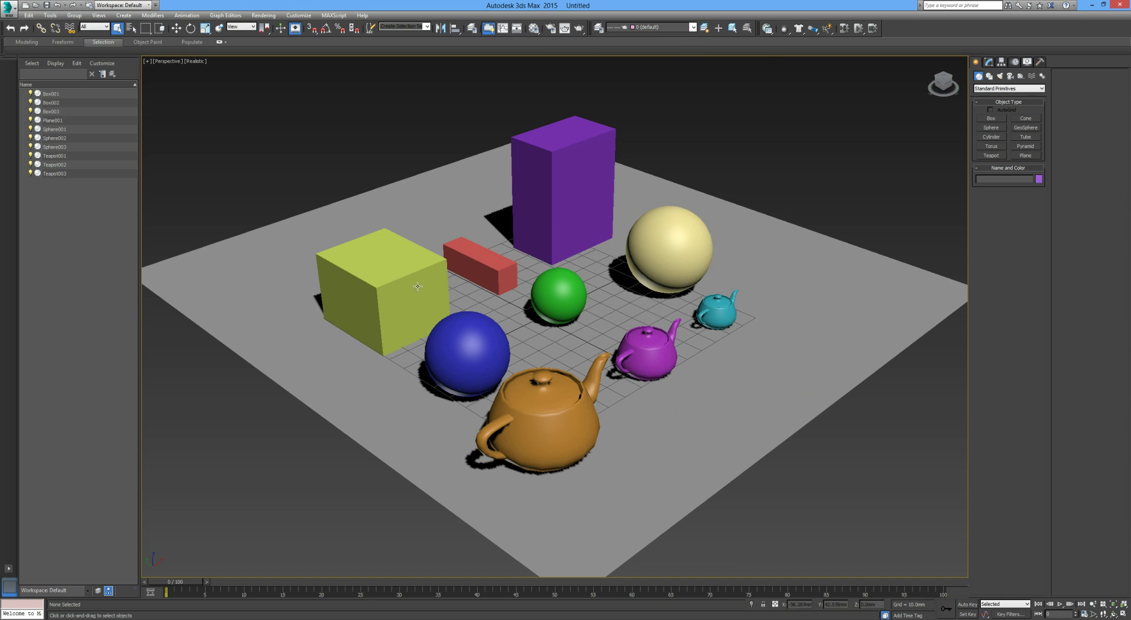
key(g)
middle_drag(432, 356, 432, 349)
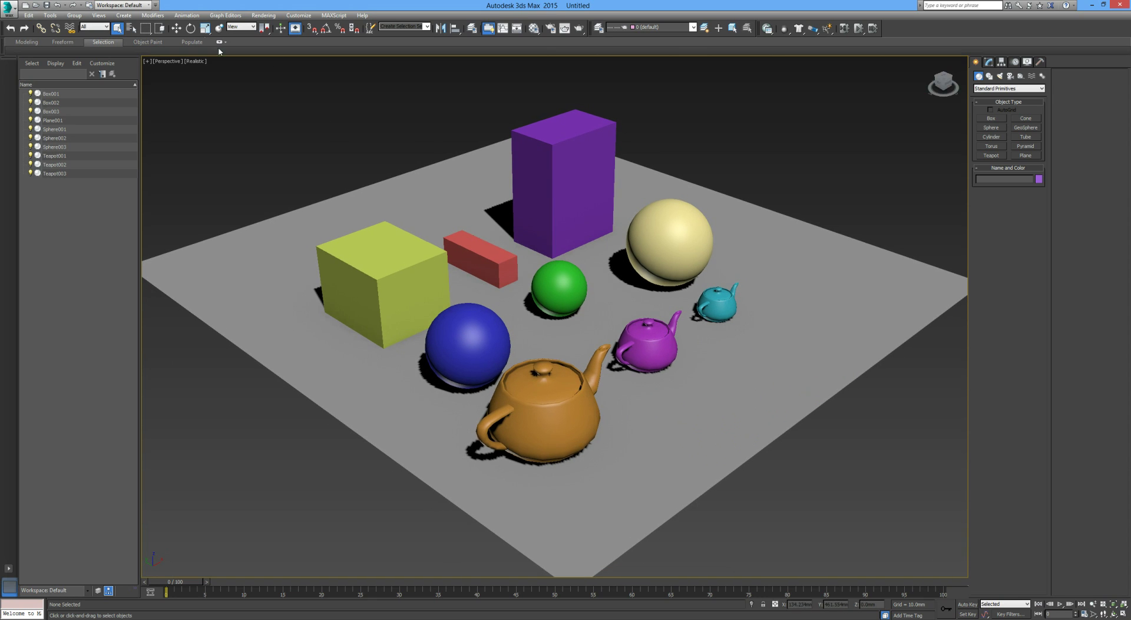
Group the yellow-green, red and purple boxes under the name Boxes.
click(373, 275)
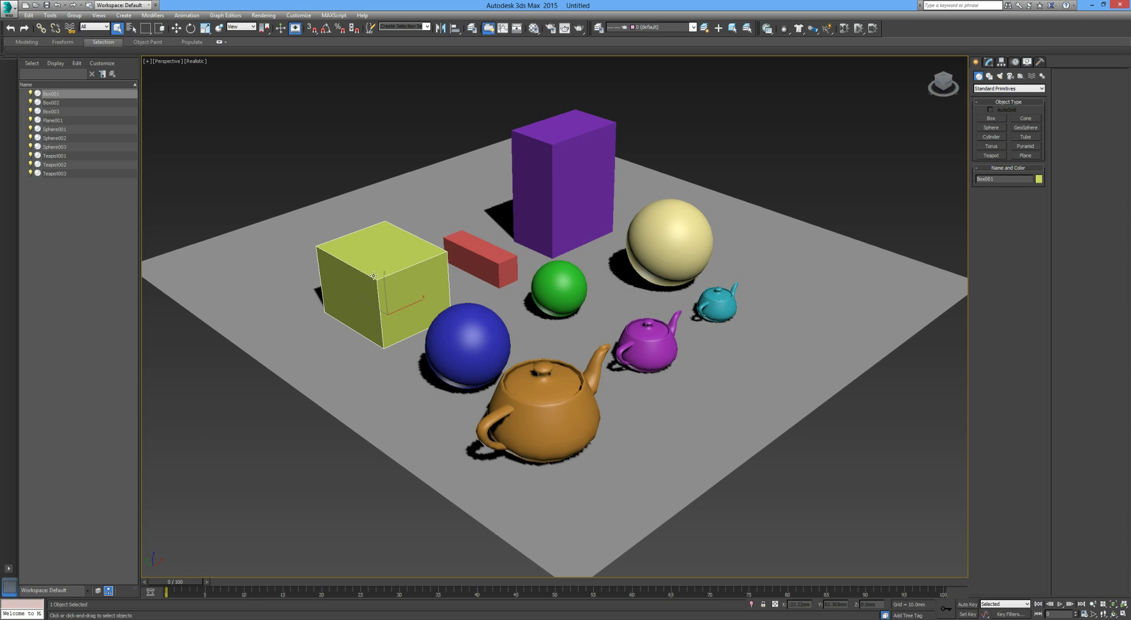
ctrl+click(495, 255)
ctrl+click(536, 219)
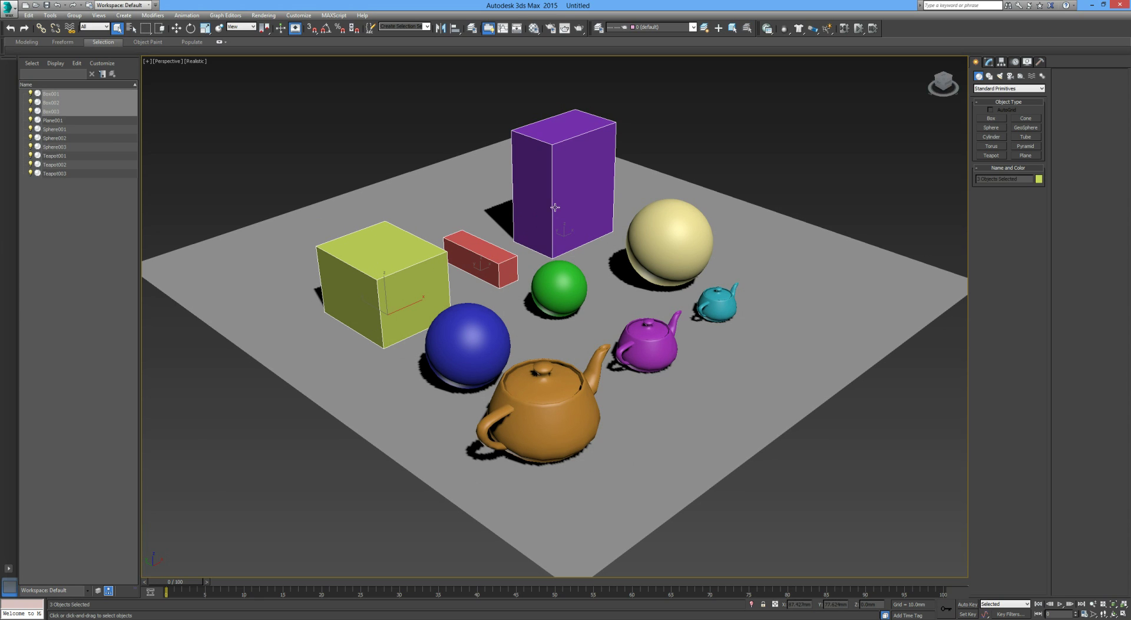
click(77, 15)
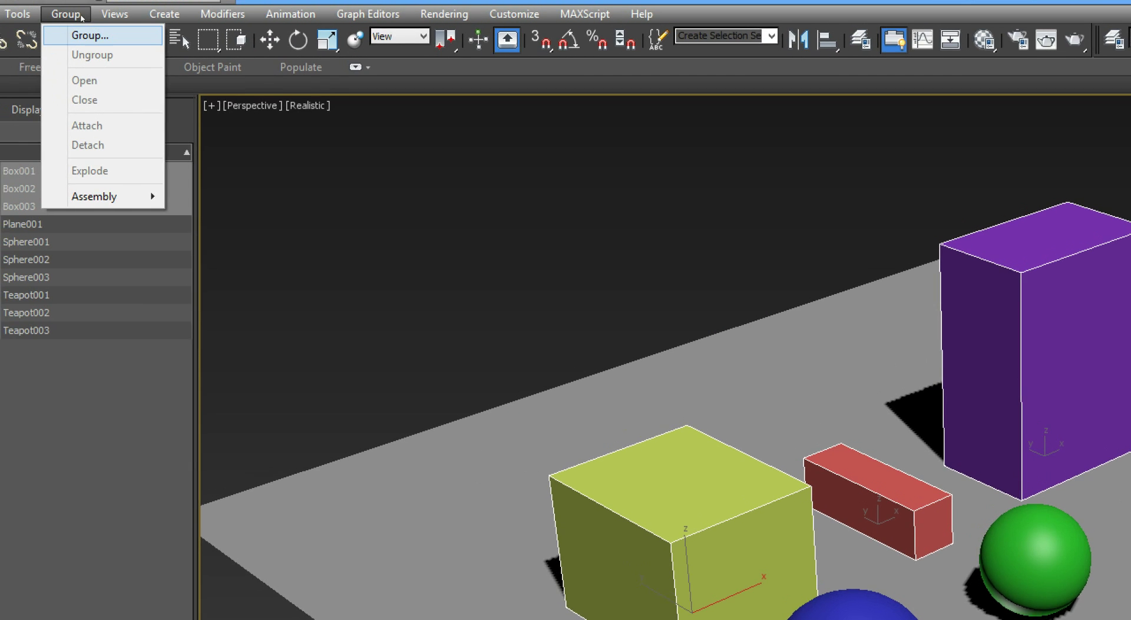
key(Return)
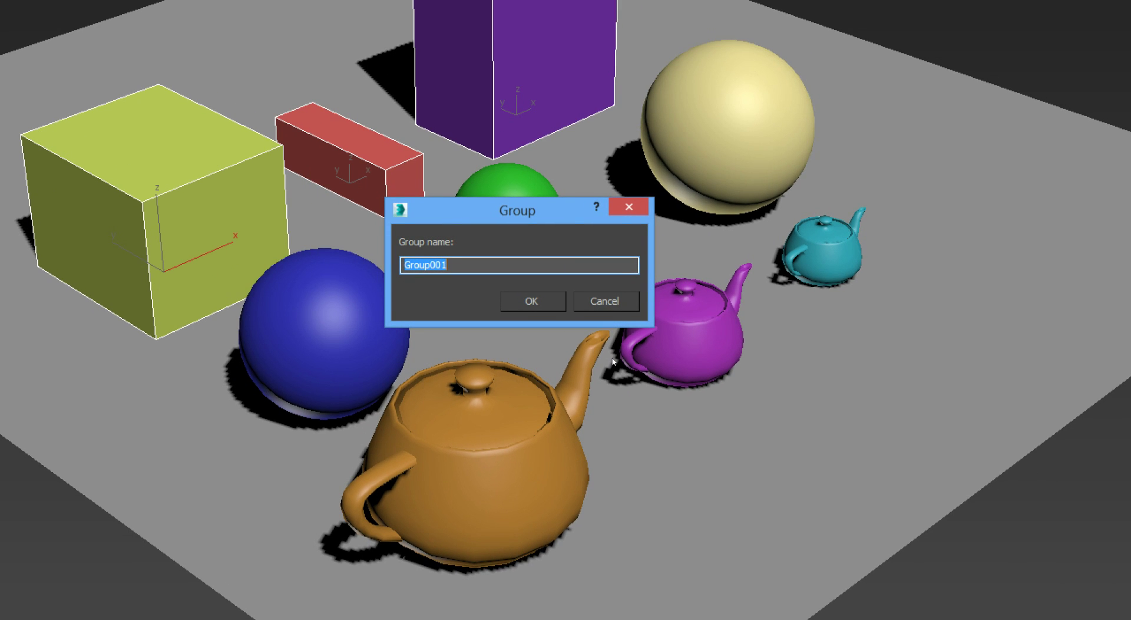
text(BOxes)
key(BackSpace)
key(BackSpace)
key(BackSpace)
key(BackSpace)
key(BackSpace)
text(Boxes)
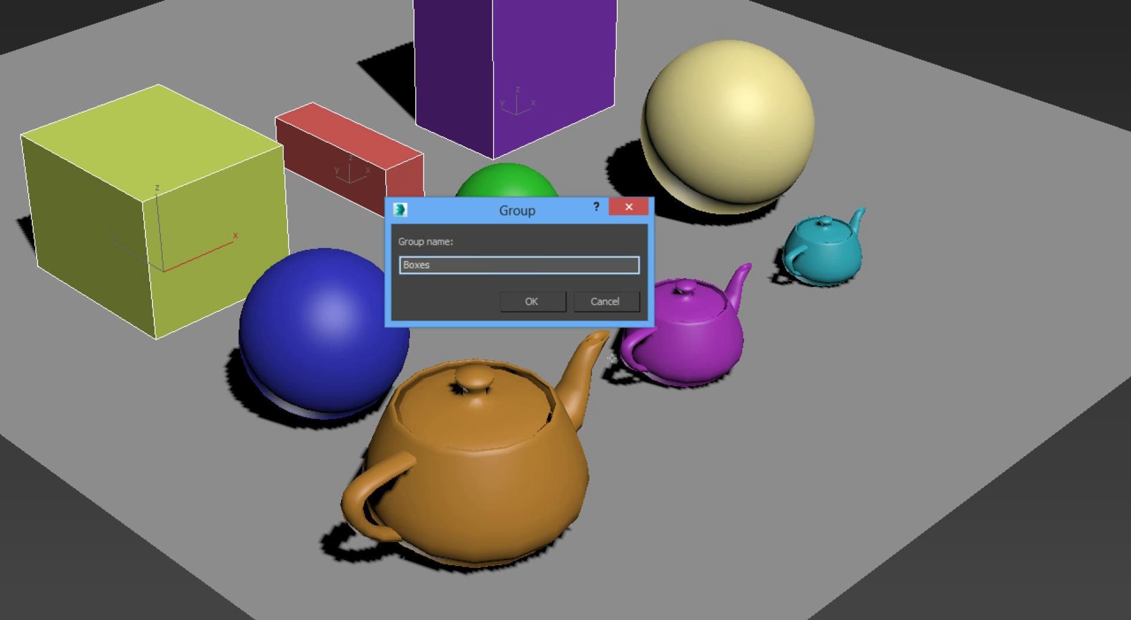
key(Return)
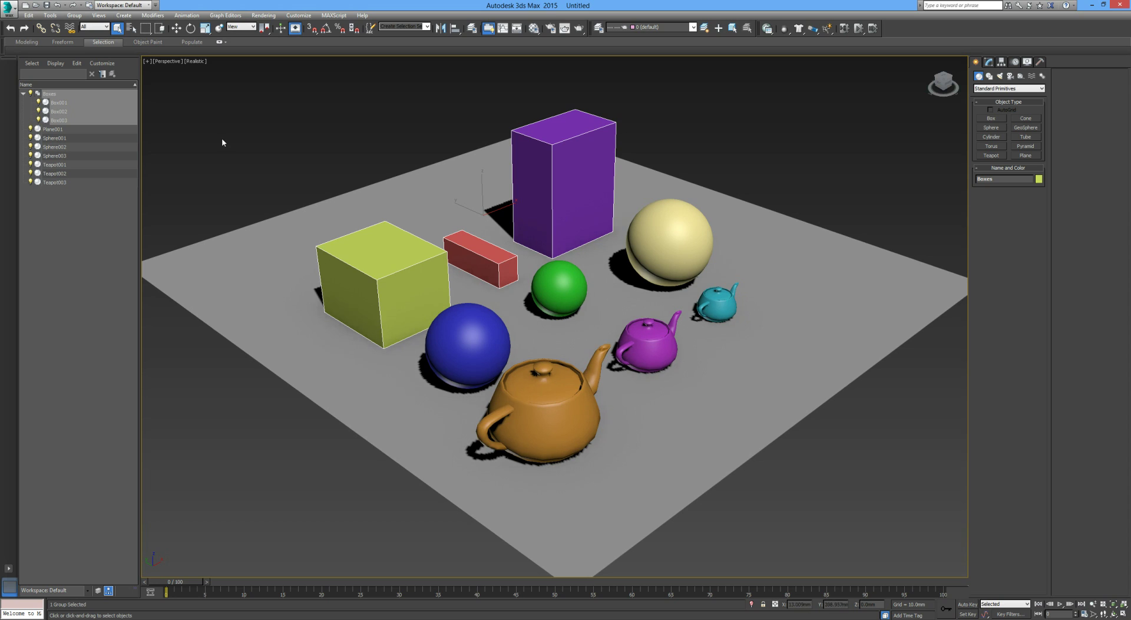
Test selecting the Boxes group through its individual members, and clear the selection.
click(224, 139)
click(379, 232)
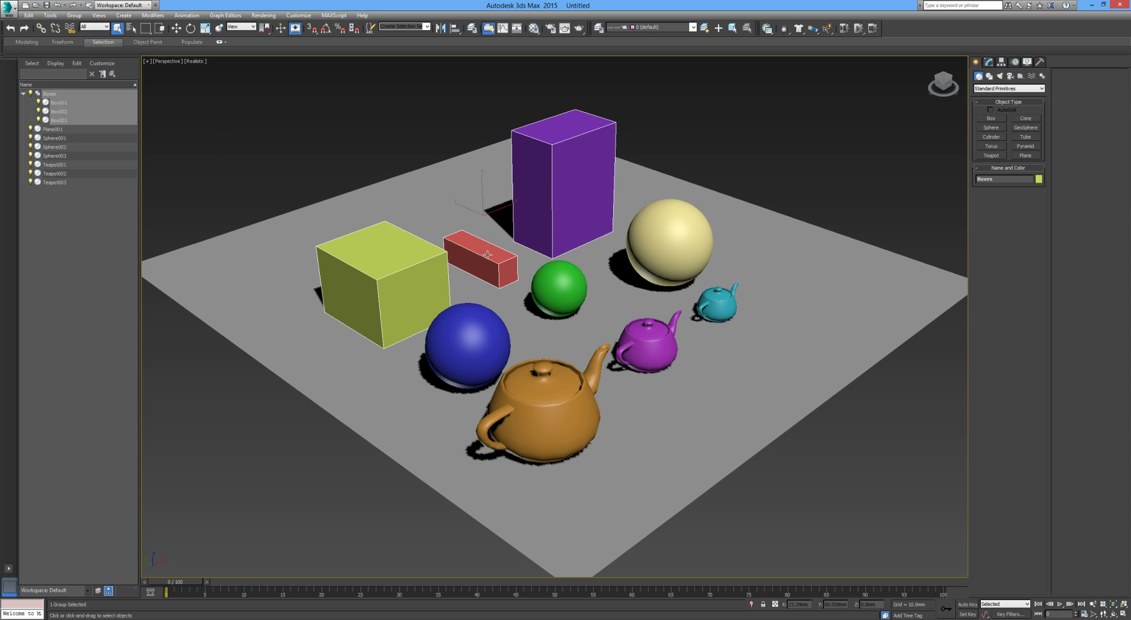
click(736, 139)
click(578, 169)
click(318, 134)
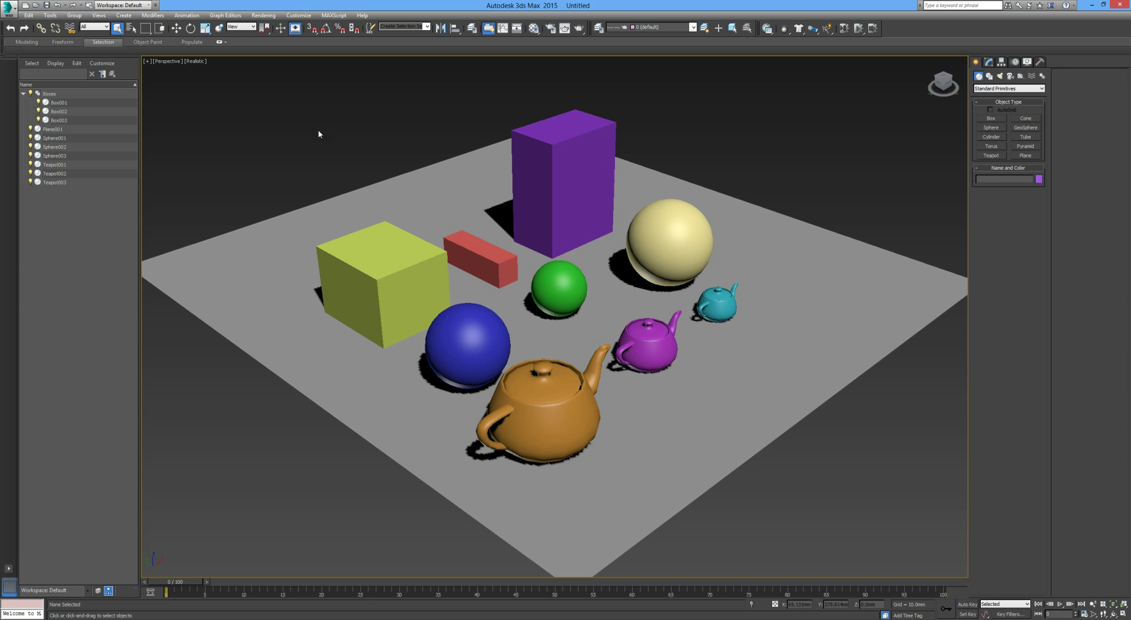
Select the Boxes group and ungroup it.
click(432, 298)
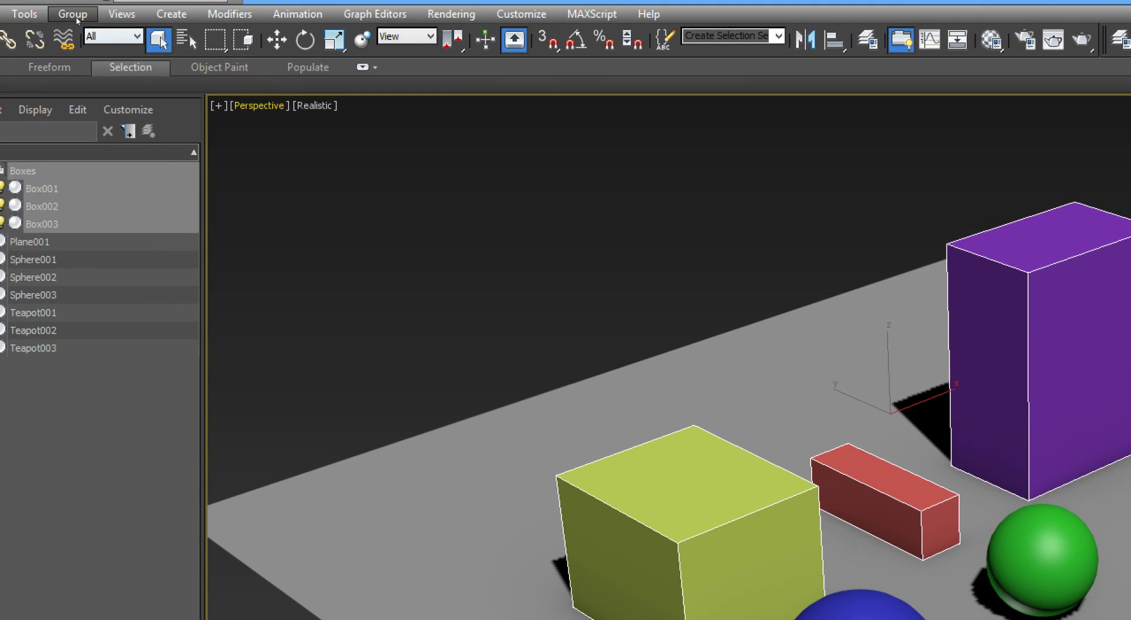
click(75, 16)
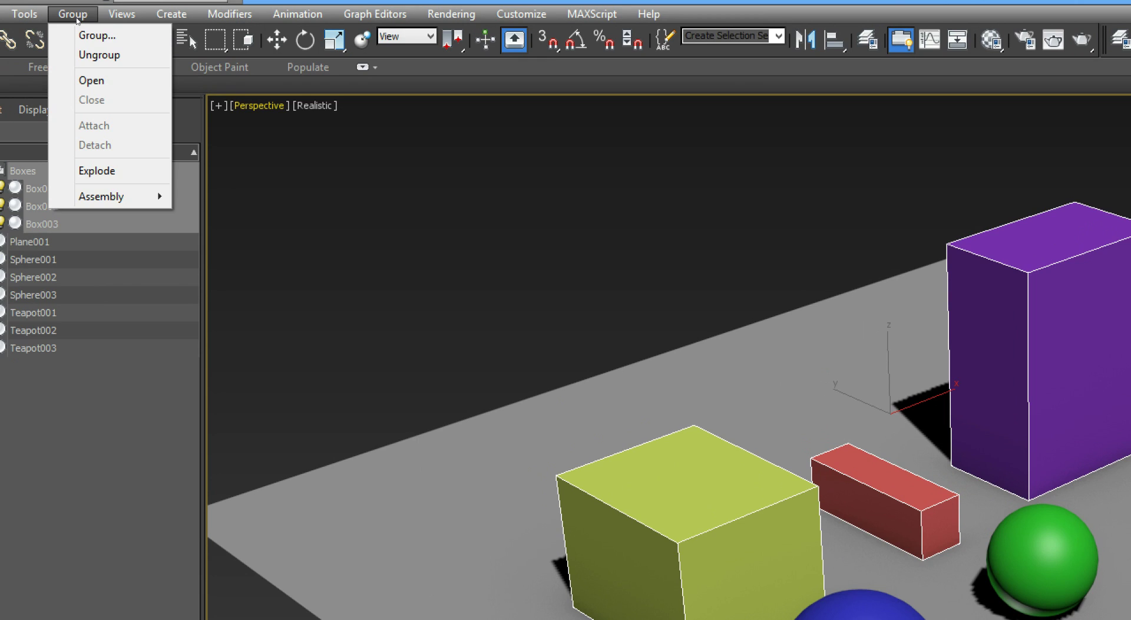
click(99, 54)
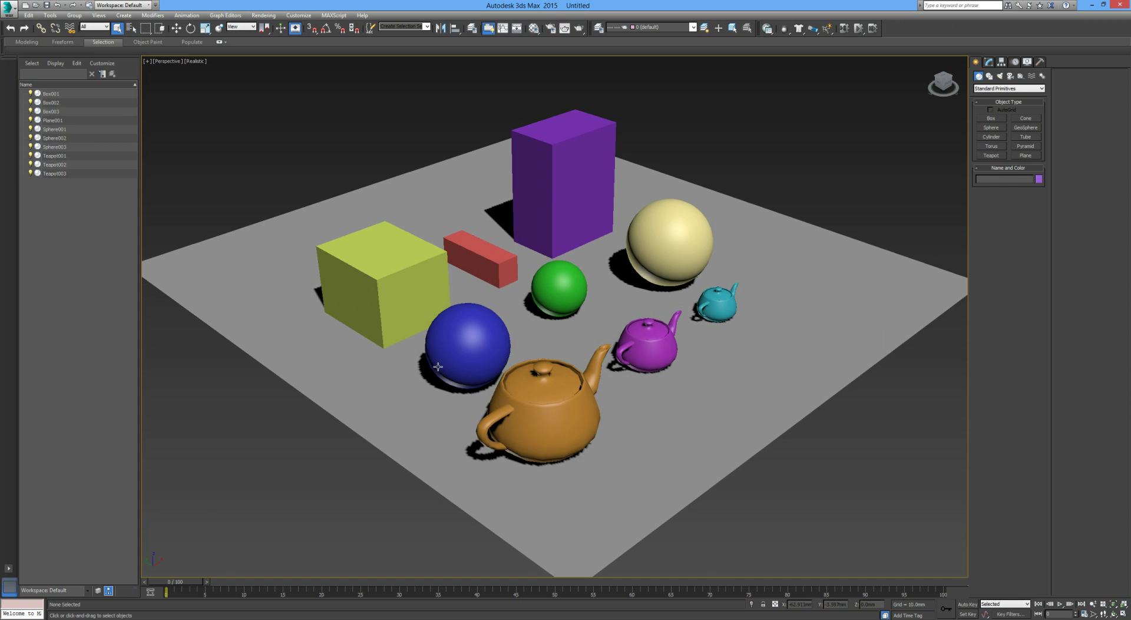
Check that each of the three boxes can be selected individually, and clear the selection.
click(402, 289)
click(480, 259)
click(563, 183)
click(356, 149)
Create a named selection set called Boxes from the three boxes and expand its members.
click(383, 277)
ctrl+click(480, 259)
ctrl+click(575, 202)
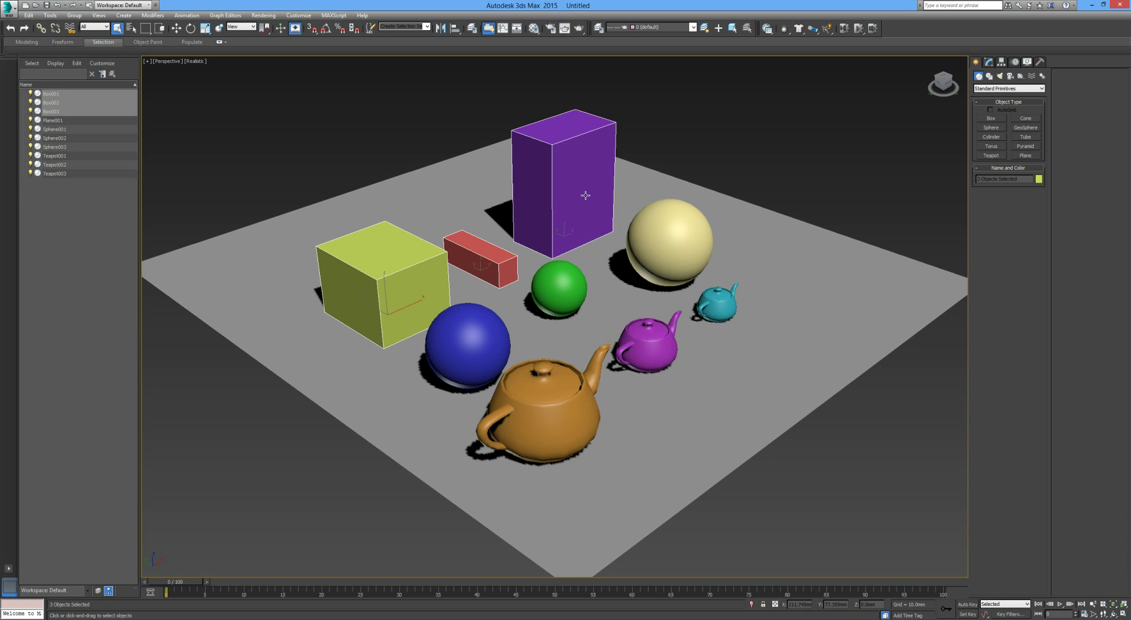
click(371, 28)
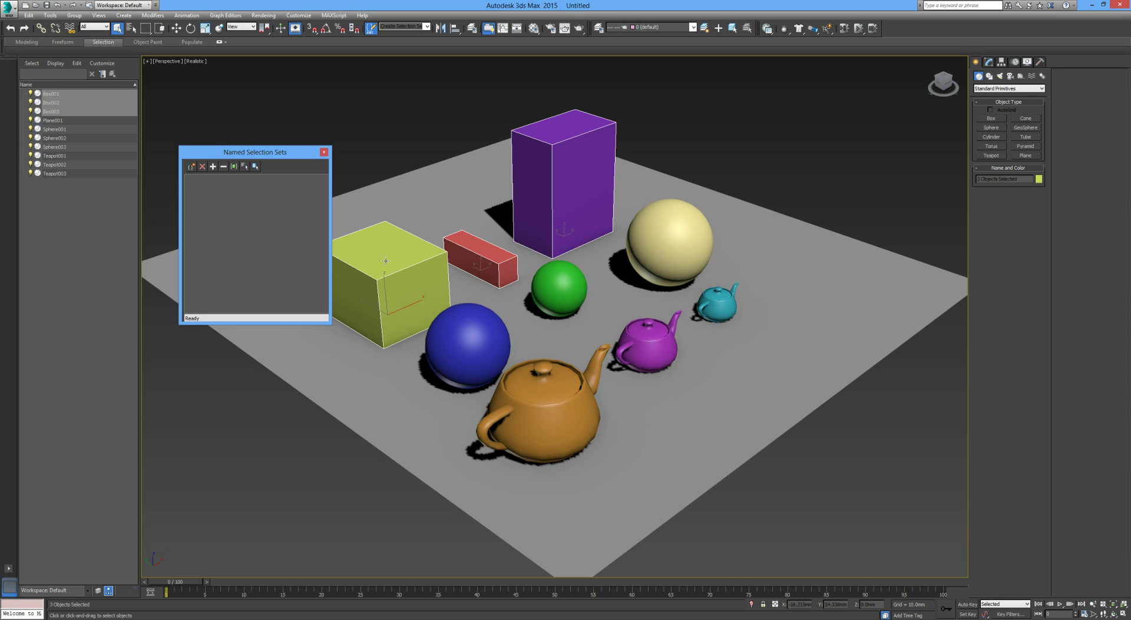
click(192, 167)
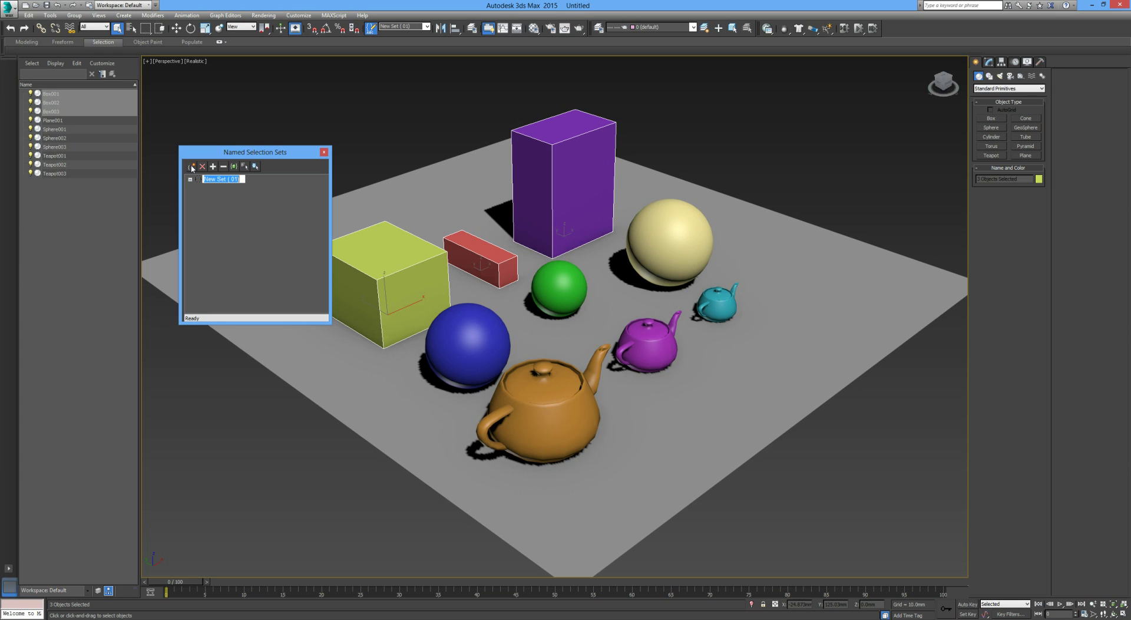
text(Boxes)
key(Return)
click(190, 179)
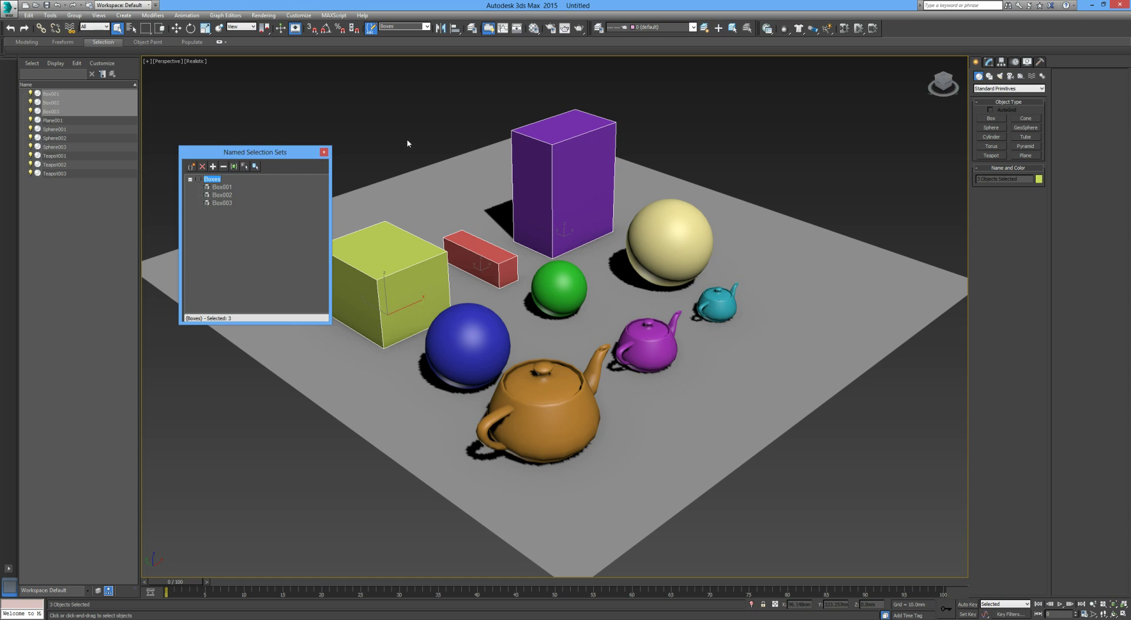
Create an empty named selection set called Balls with no objects selected.
click(437, 121)
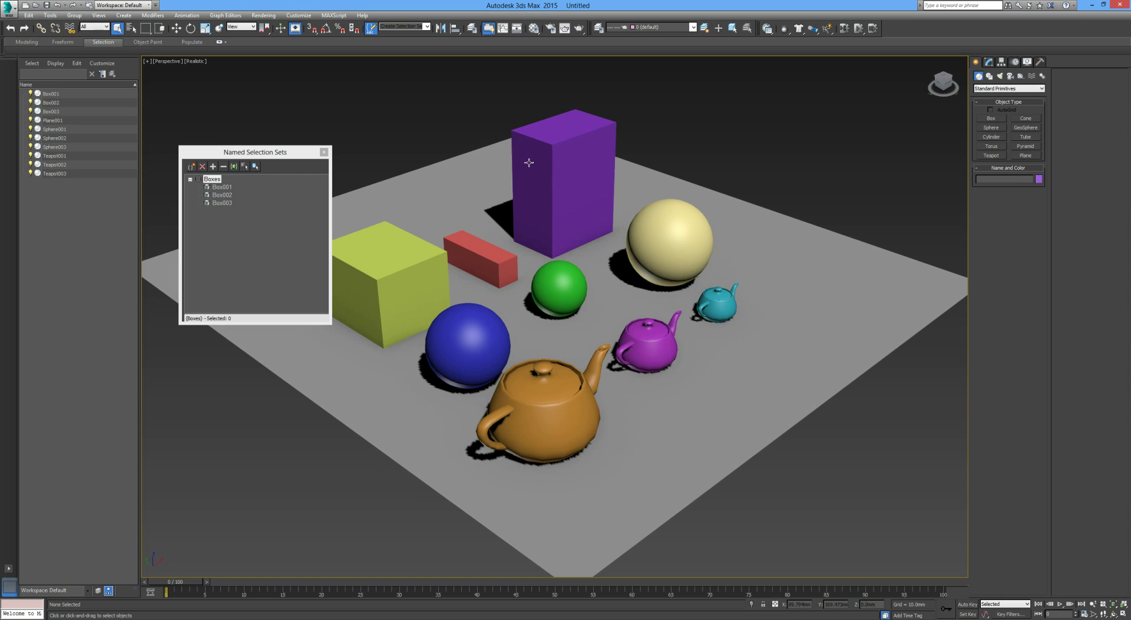
click(191, 166)
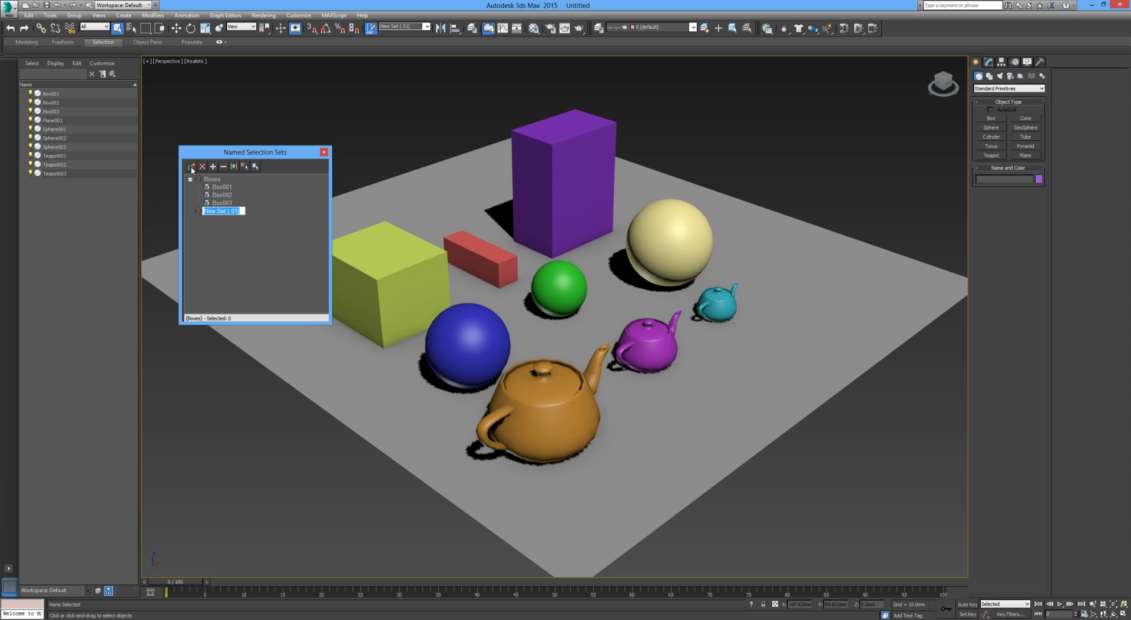
text(Balls)
key(Return)
Add the blue, green and cream spheres to the Balls selection set and expand its members.
click(447, 333)
ctrl+click(560, 285)
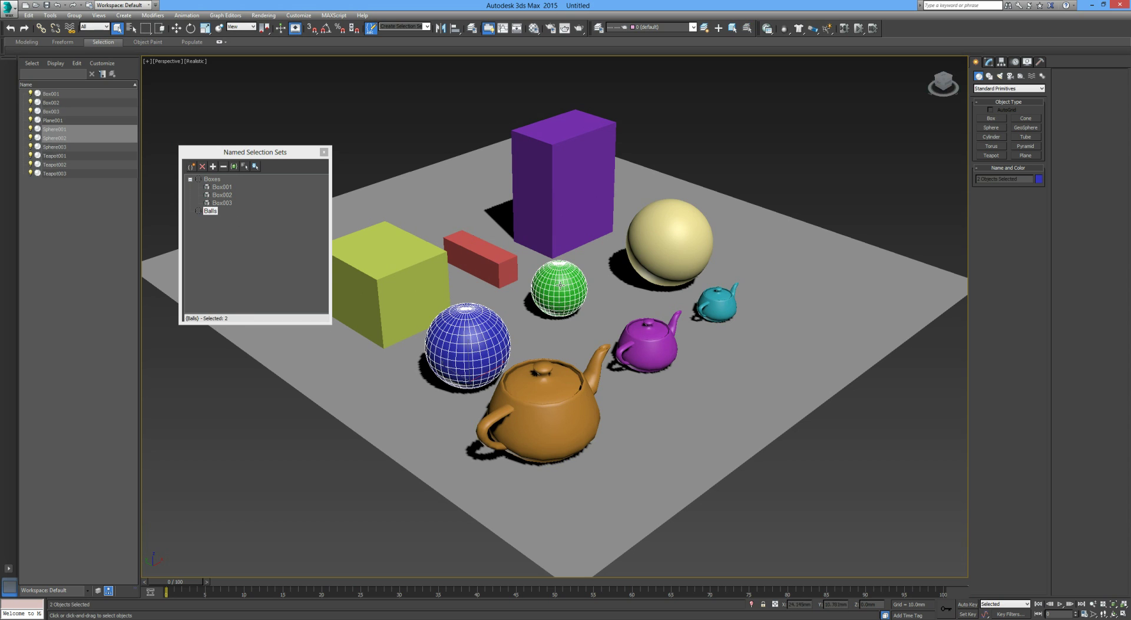
ctrl+click(643, 261)
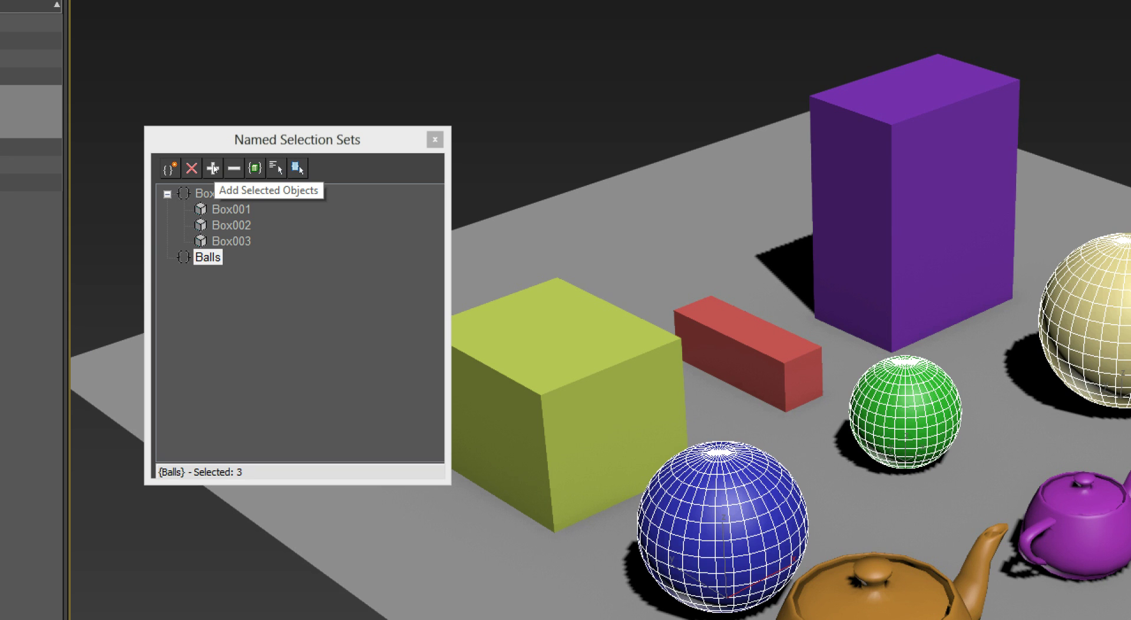
click(213, 169)
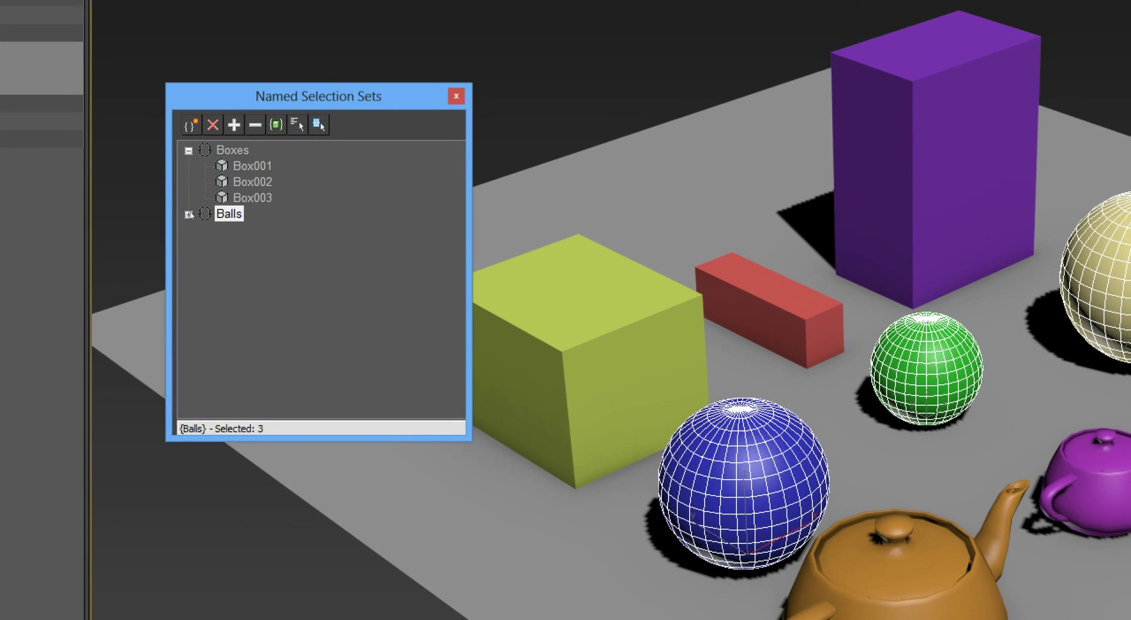
click(188, 214)
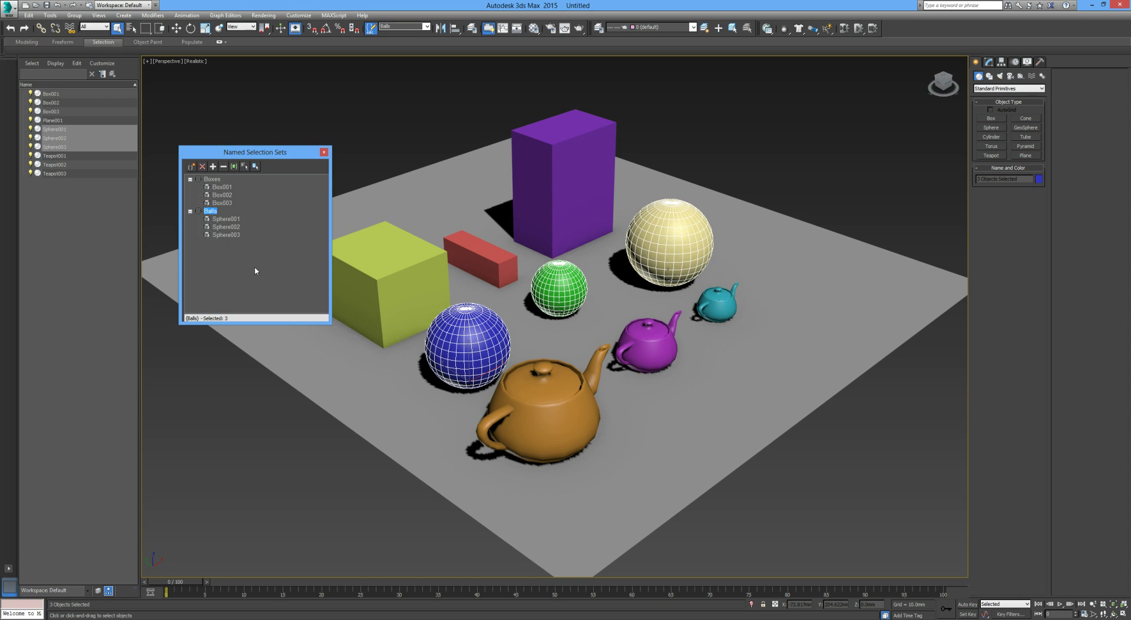
Create a named selection set called Pots from the three teapots and close the Named Selection Sets dialog.
click(391, 140)
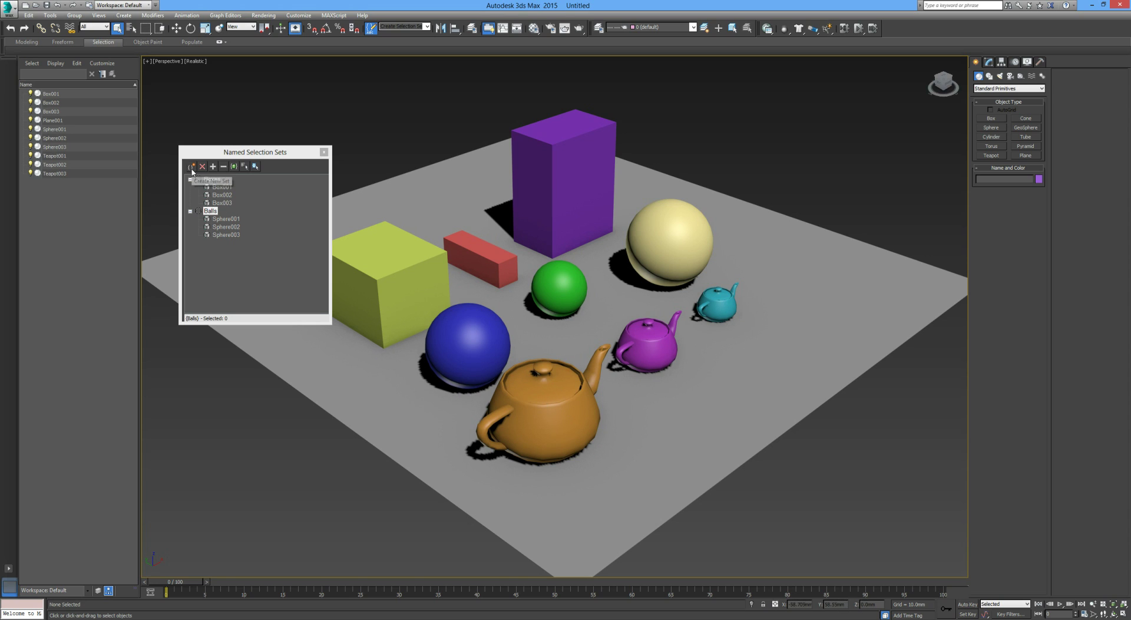
click(564, 386)
ctrl+click(662, 364)
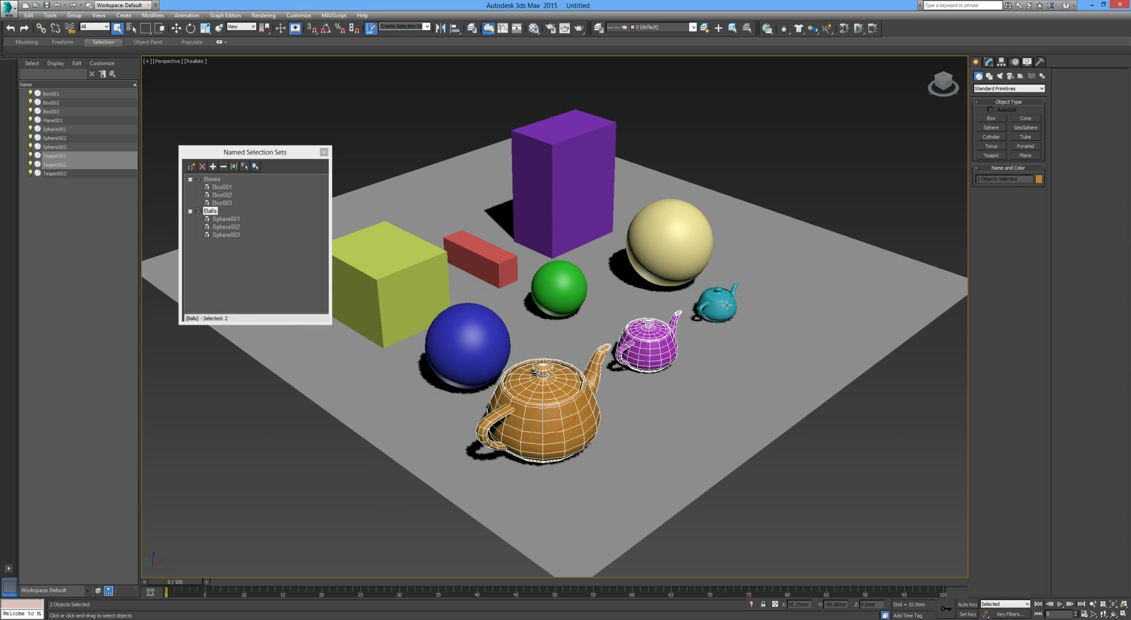
ctrl+click(726, 305)
click(195, 167)
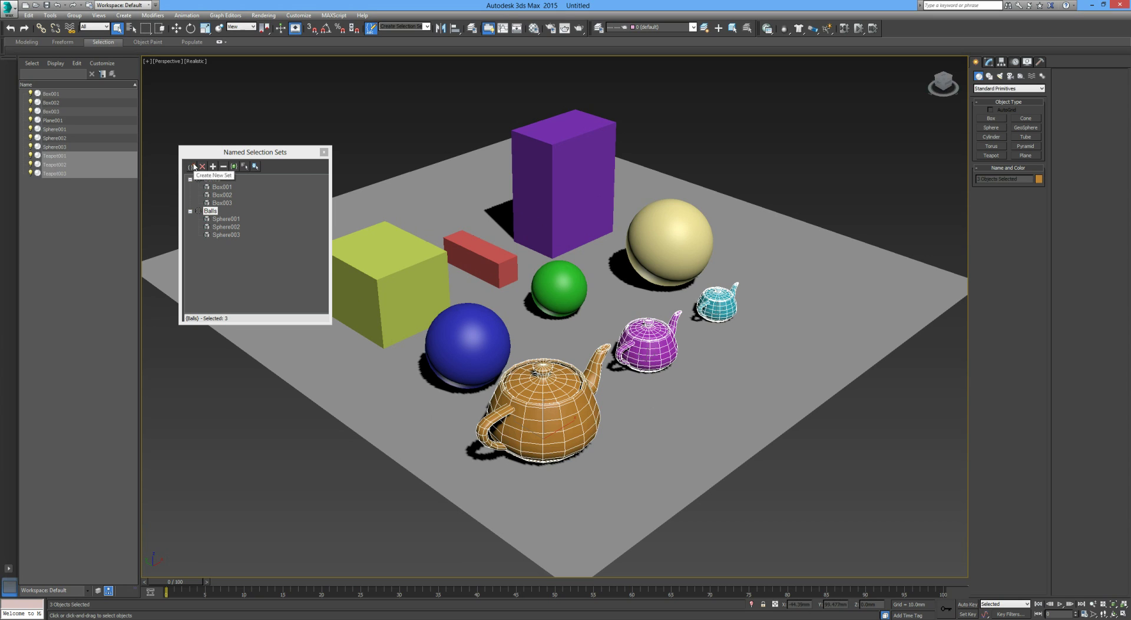
text(Pots)
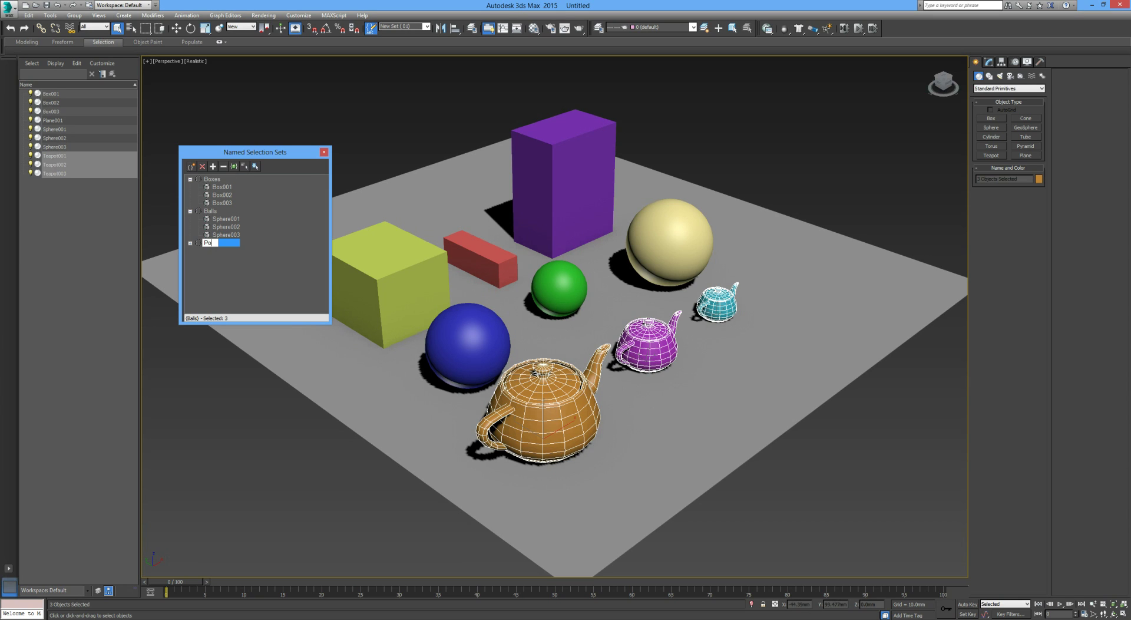
click(225, 275)
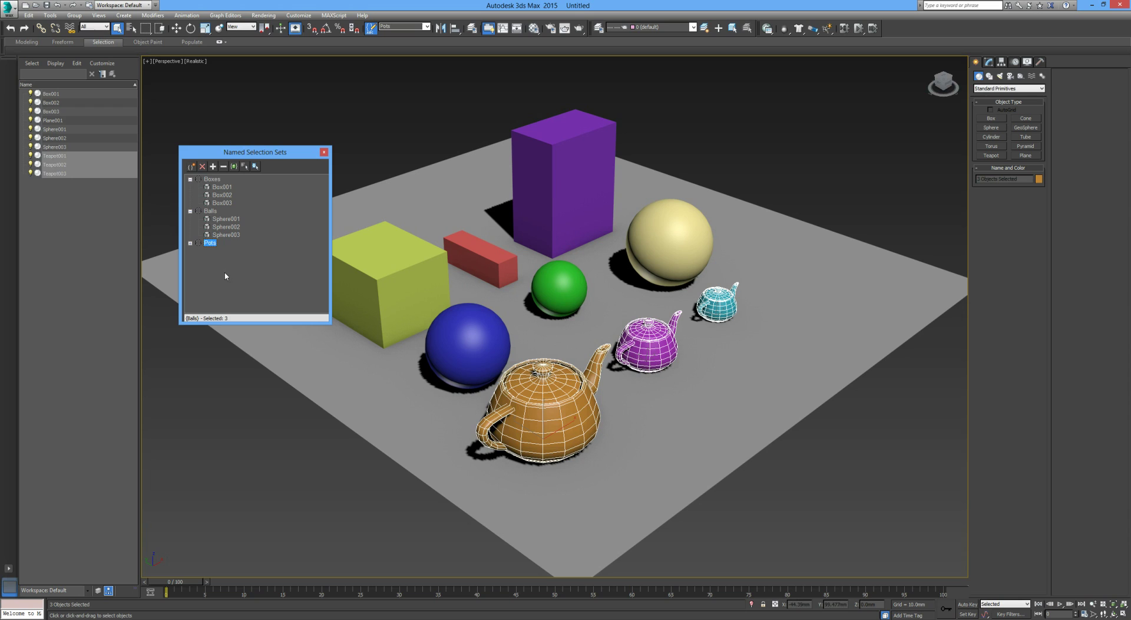
click(190, 242)
click(324, 153)
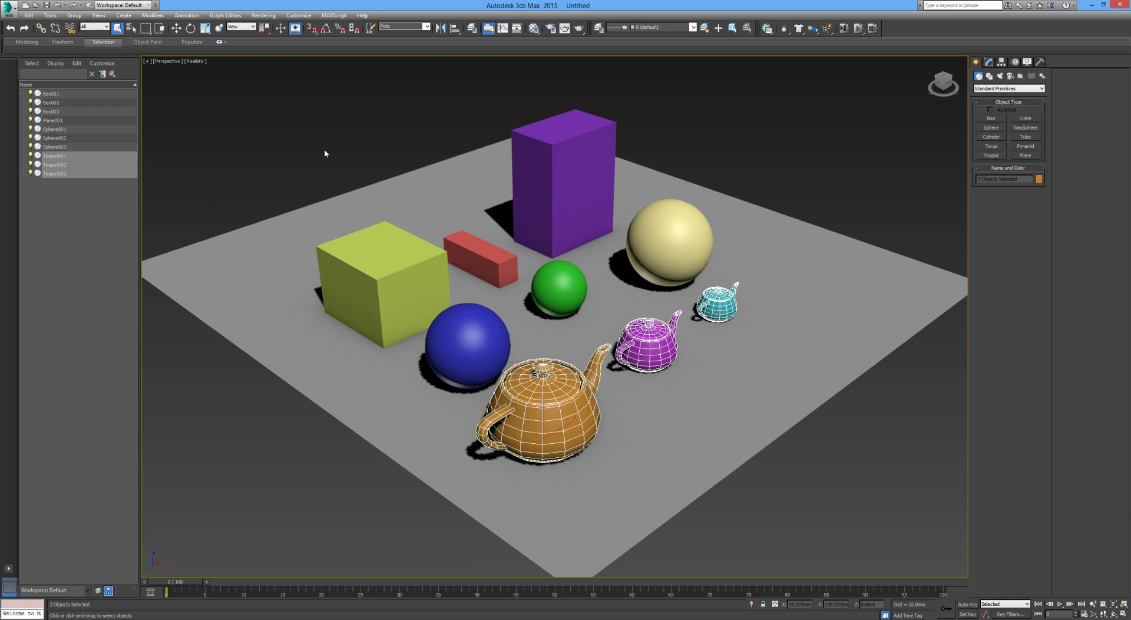
Deselect the teapots and try picking the teapots and spheres one at a time in the viewport.
click(360, 139)
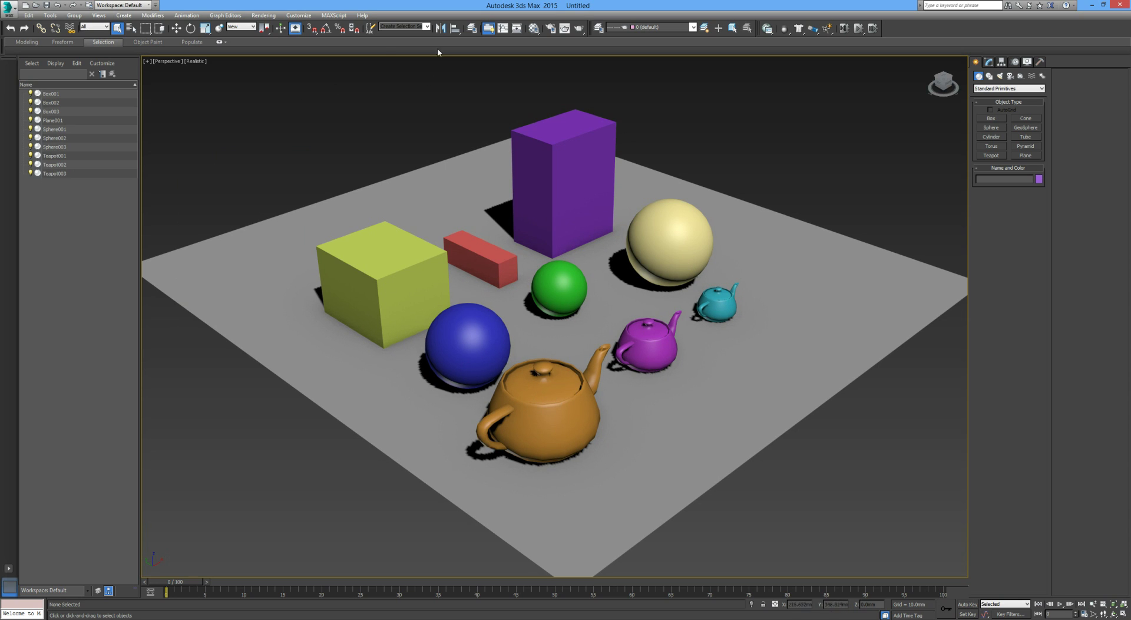
click(429, 27)
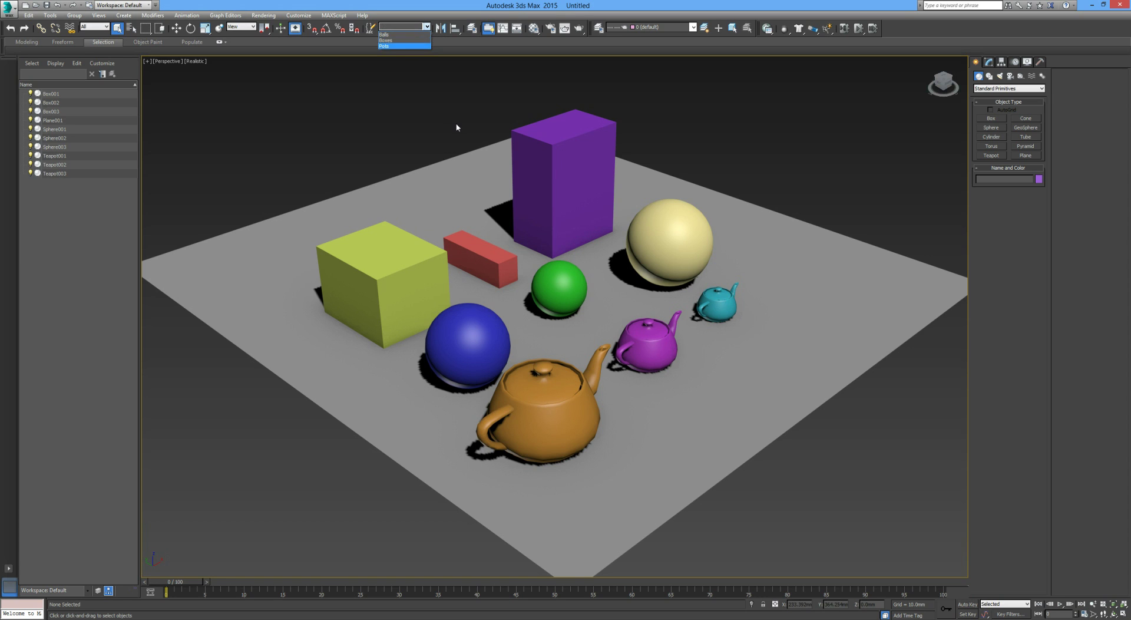
click(564, 407)
click(620, 352)
click(718, 312)
click(683, 259)
click(577, 280)
click(499, 337)
click(366, 119)
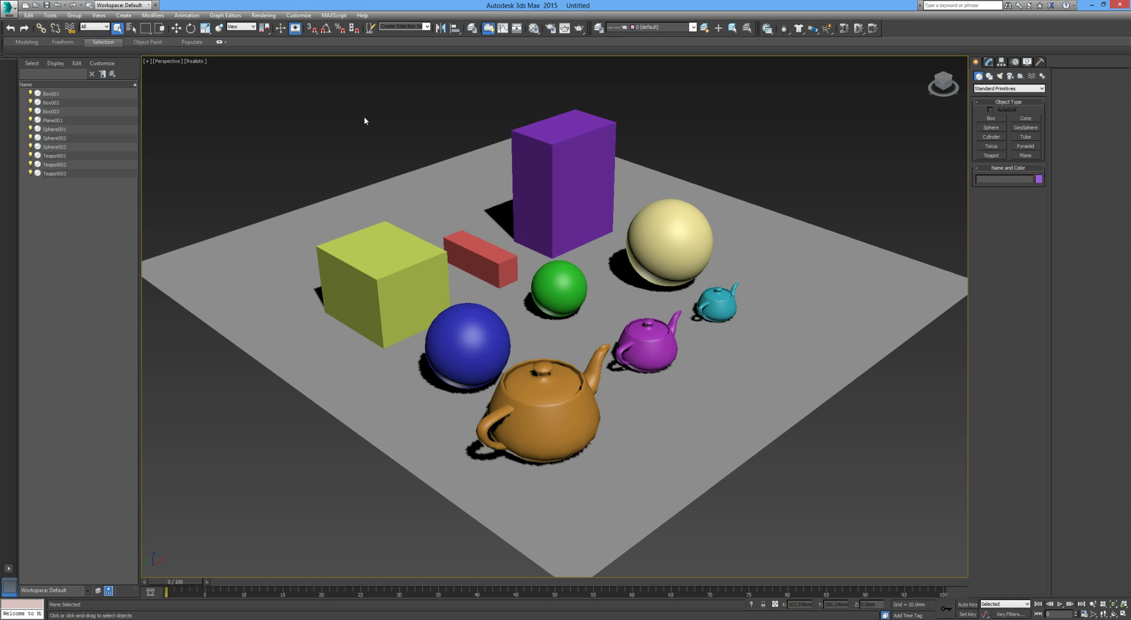
key(ctrl+z)
Recall the Boxes and the Balls named selection sets one after the other and clear the selection.
click(399, 75)
click(426, 26)
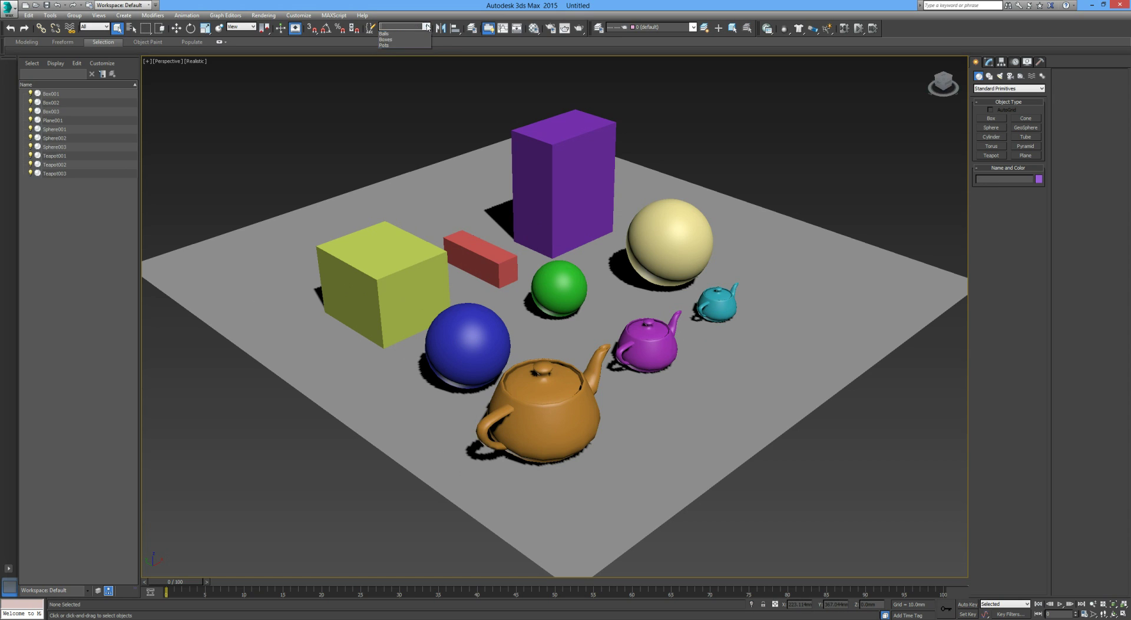
click(398, 41)
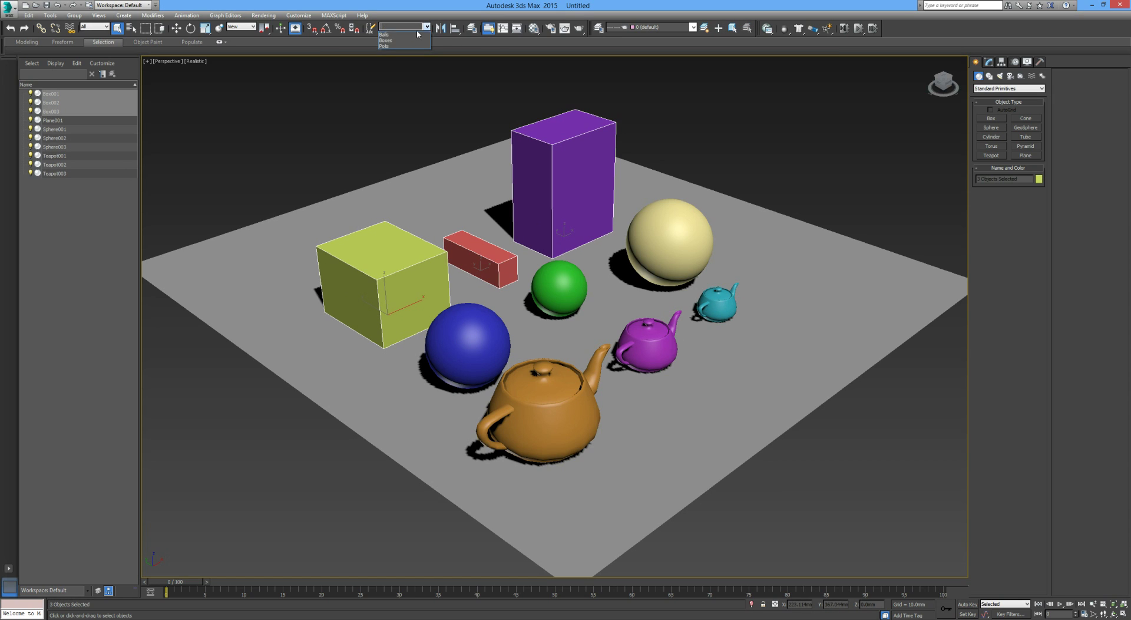
click(398, 34)
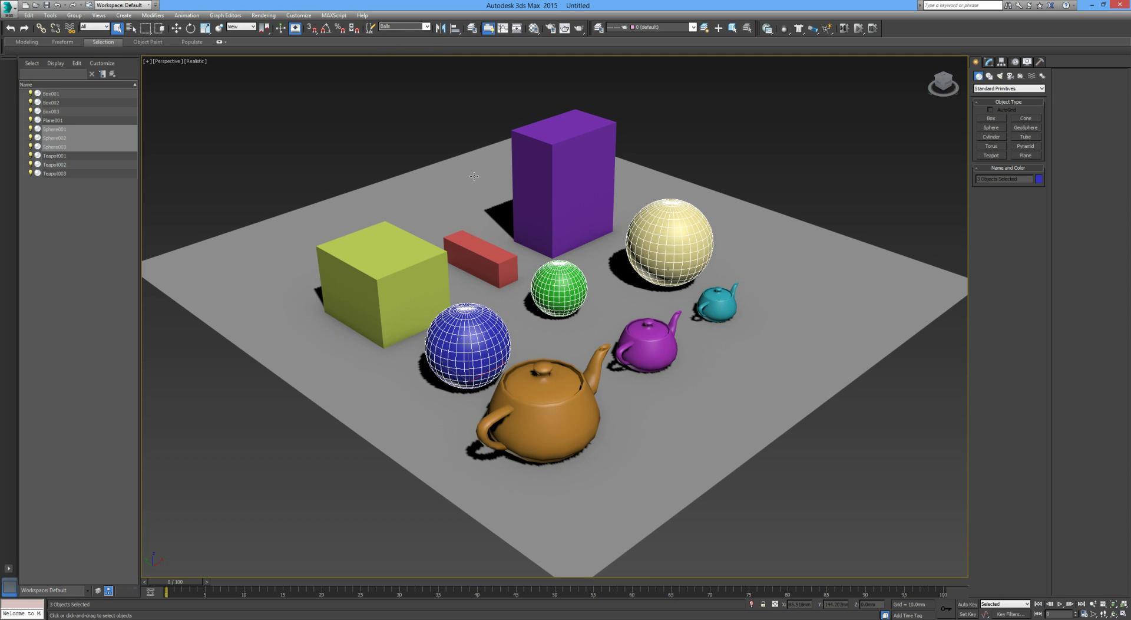
click(459, 91)
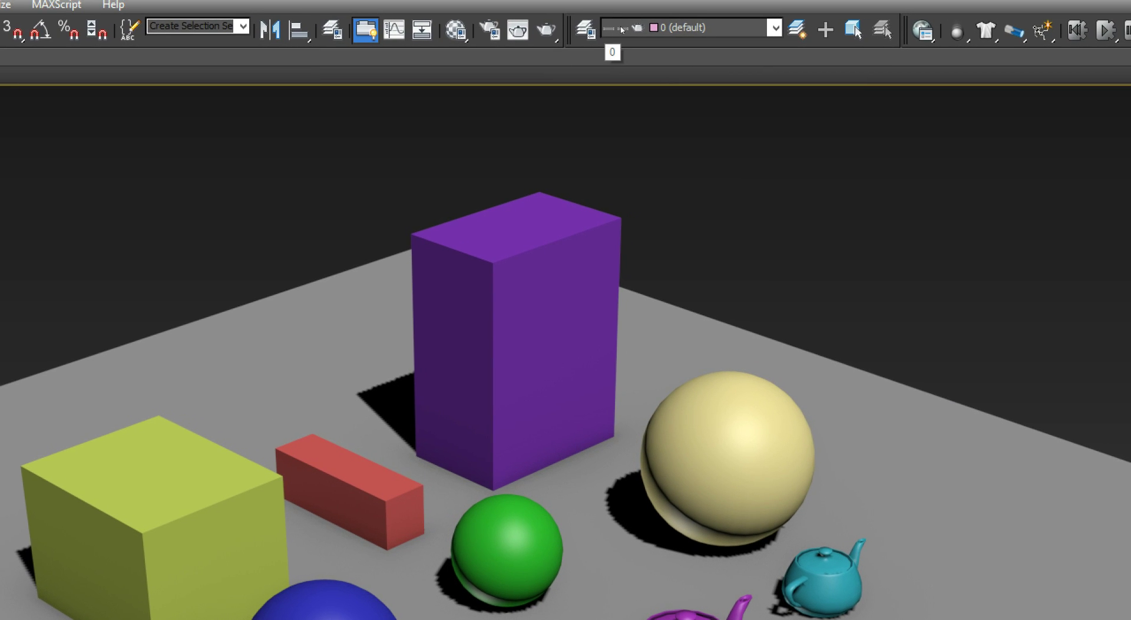
Freeze and hide the 0 (default) layer from the layer list, and unhide and unfreeze it again.
click(693, 29)
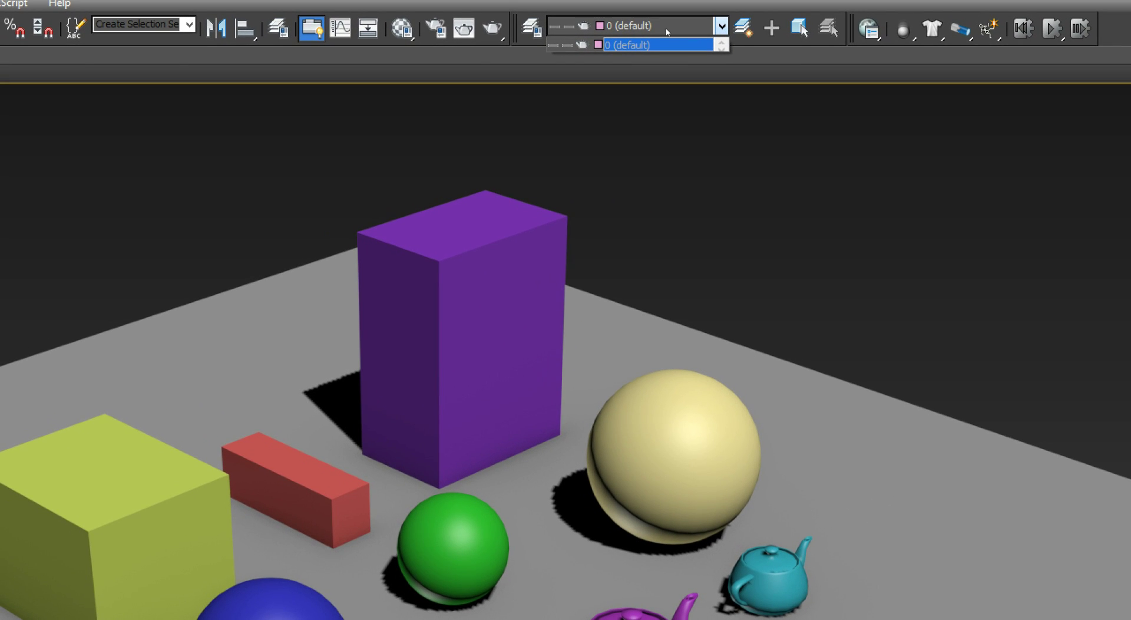
click(616, 38)
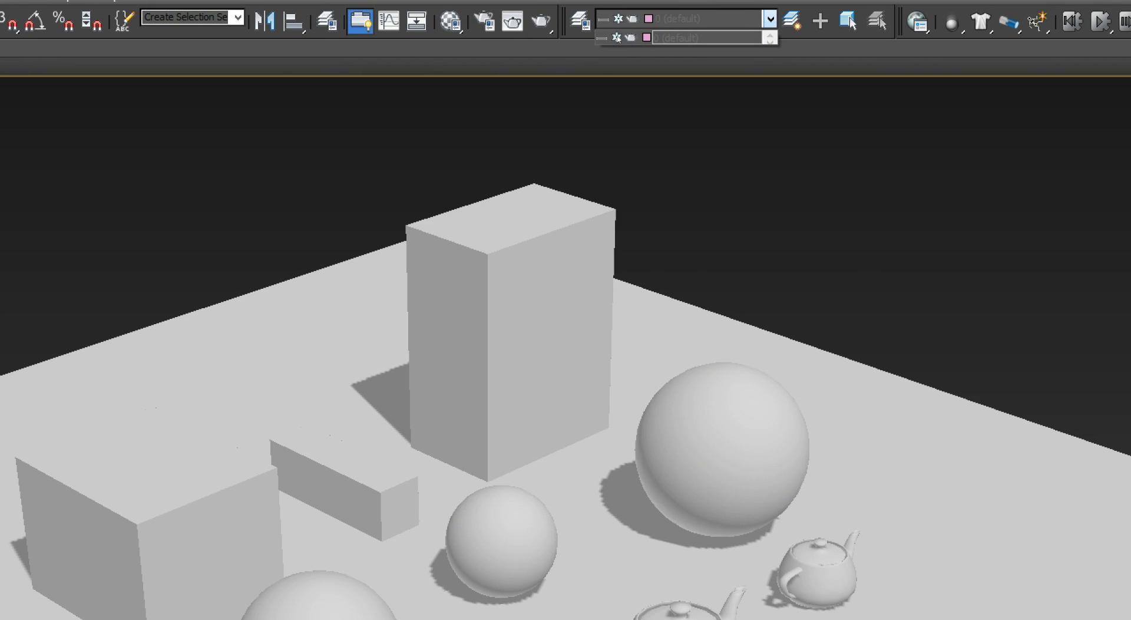
click(604, 38)
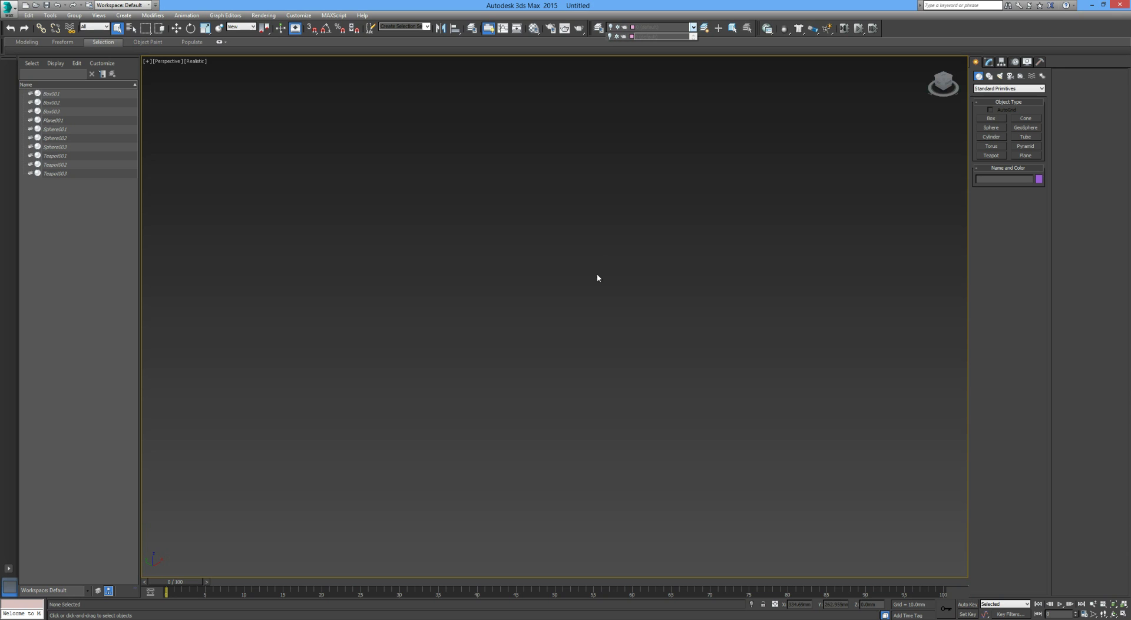
click(610, 37)
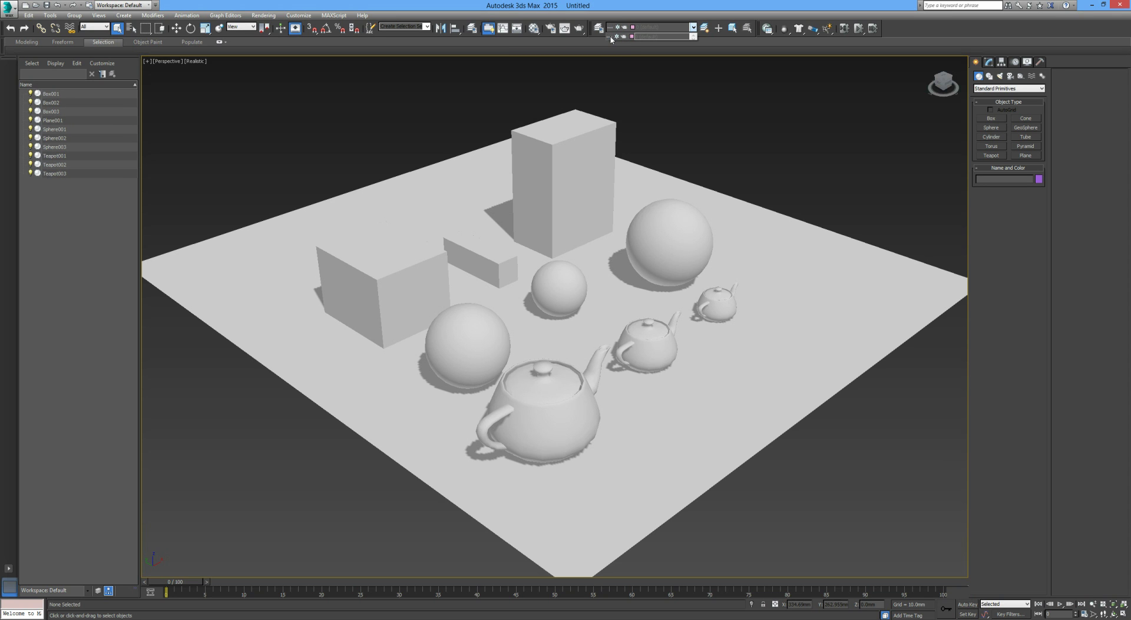
click(617, 37)
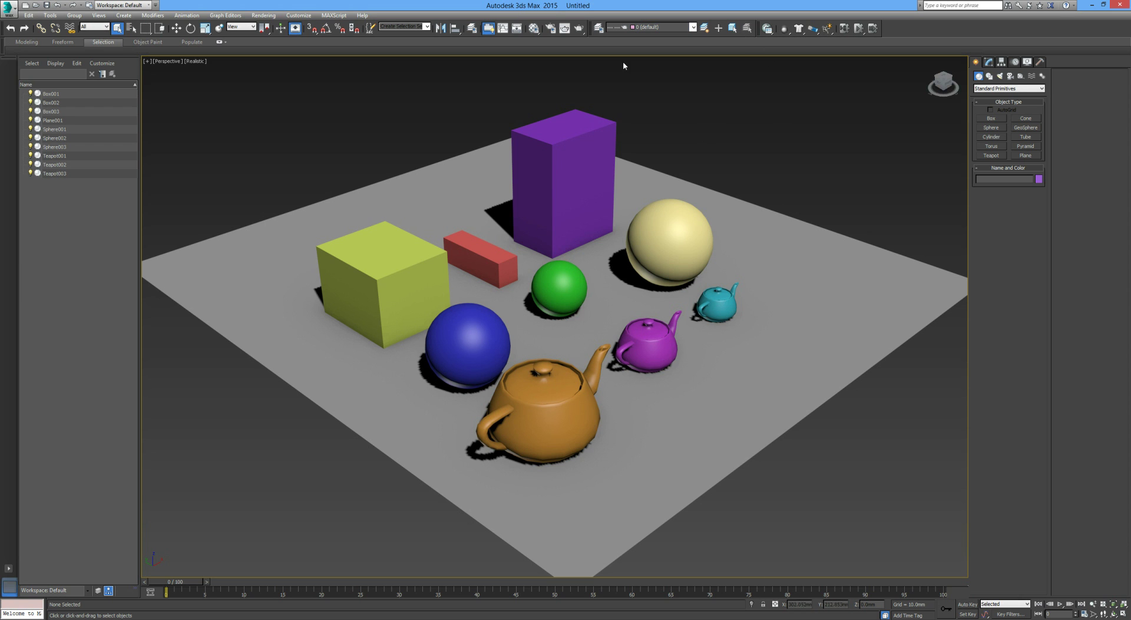
Open the Layer Explorer, expand the 0 (default) layer and create a new layer named Boxes.
click(599, 28)
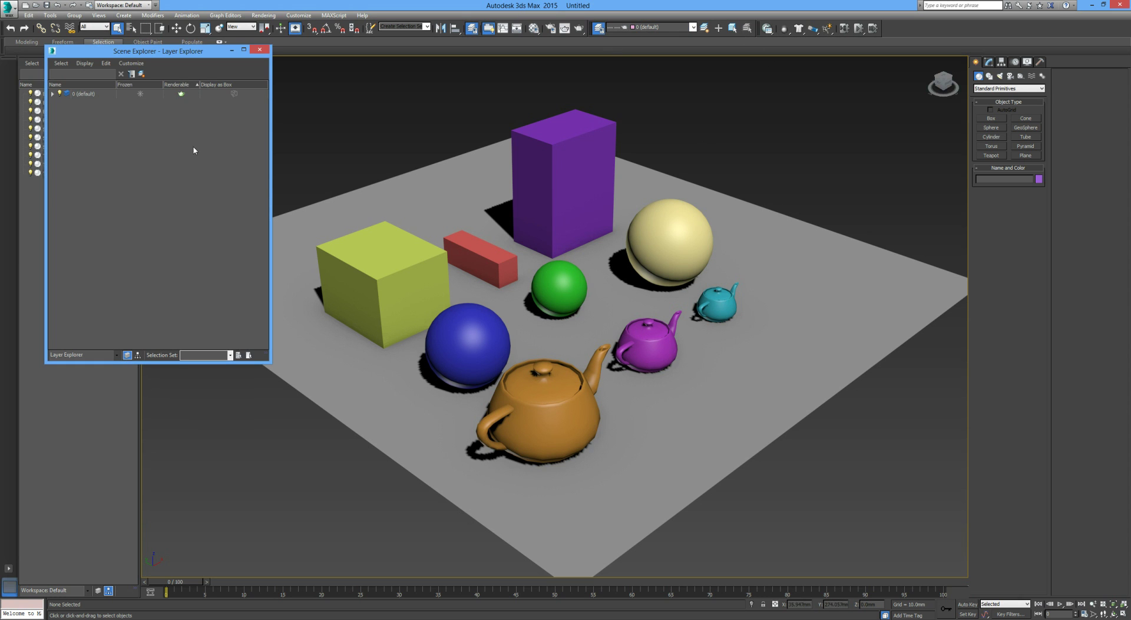
click(52, 95)
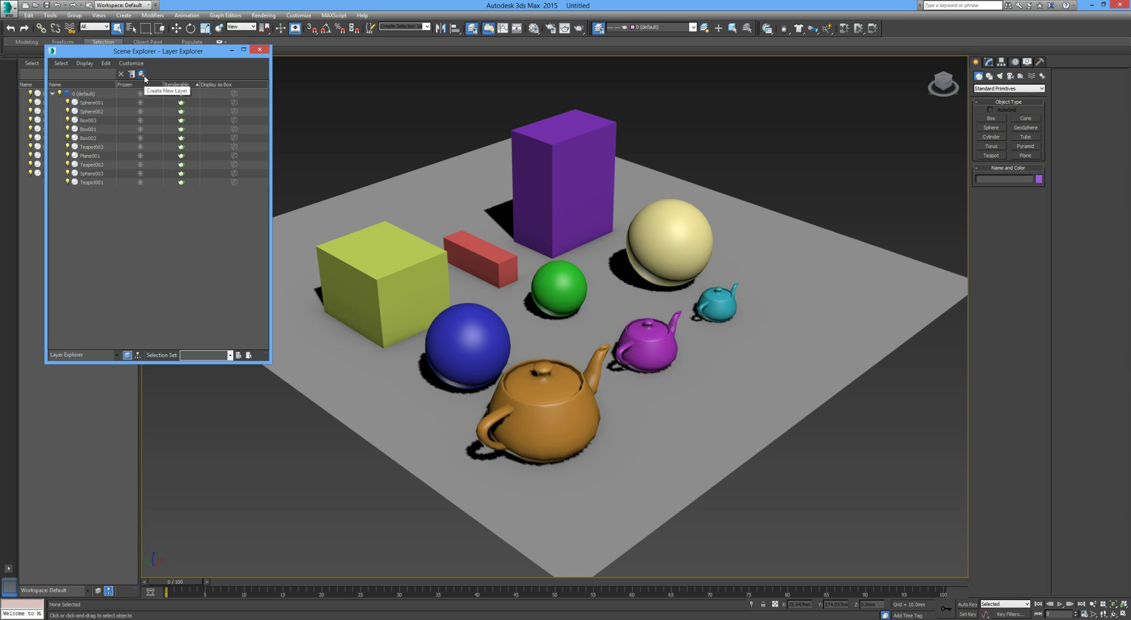
click(139, 72)
key(BackSpace)
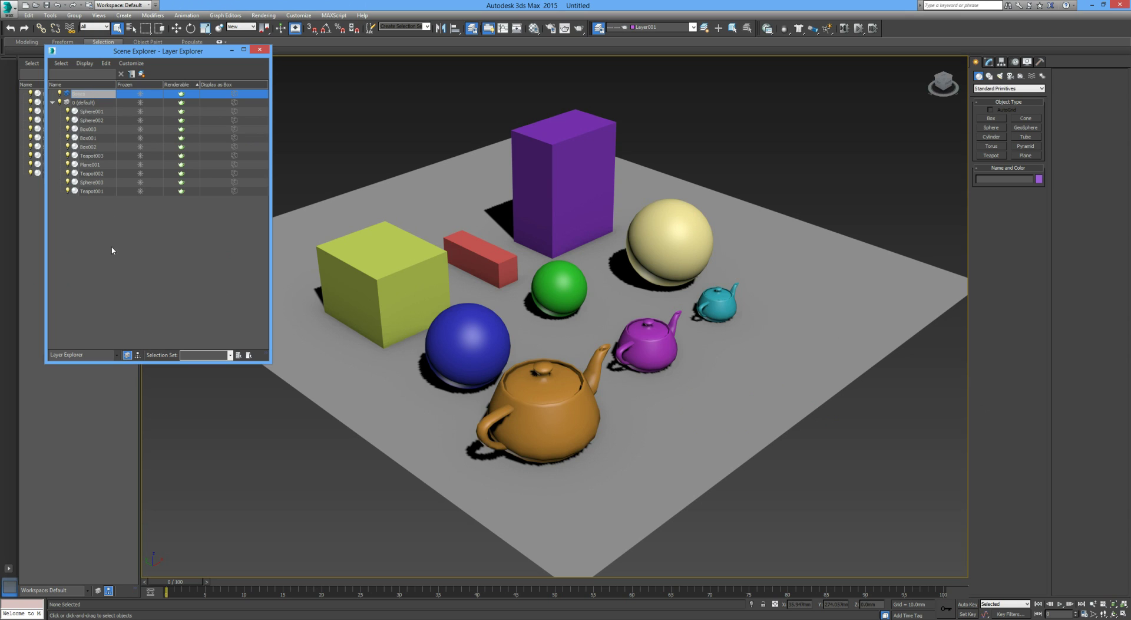
text(Boxes)
key(Return)
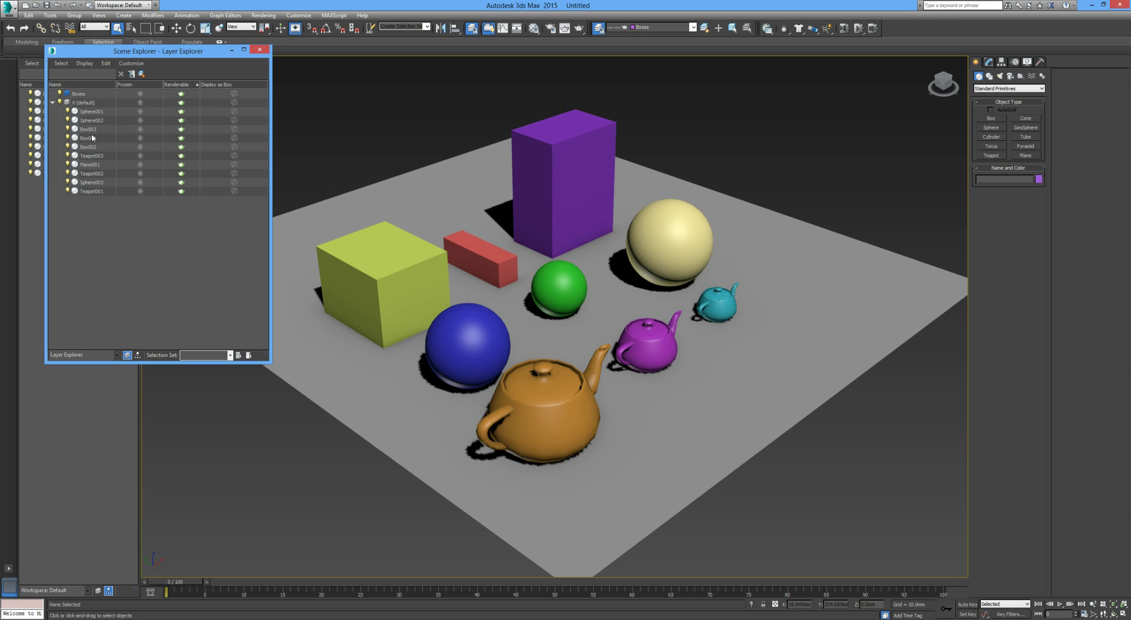
Move Box001, Box002 and Box003 from the 0 (default) layer into the Boxes layer and expand that layer.
click(93, 137)
click(115, 236)
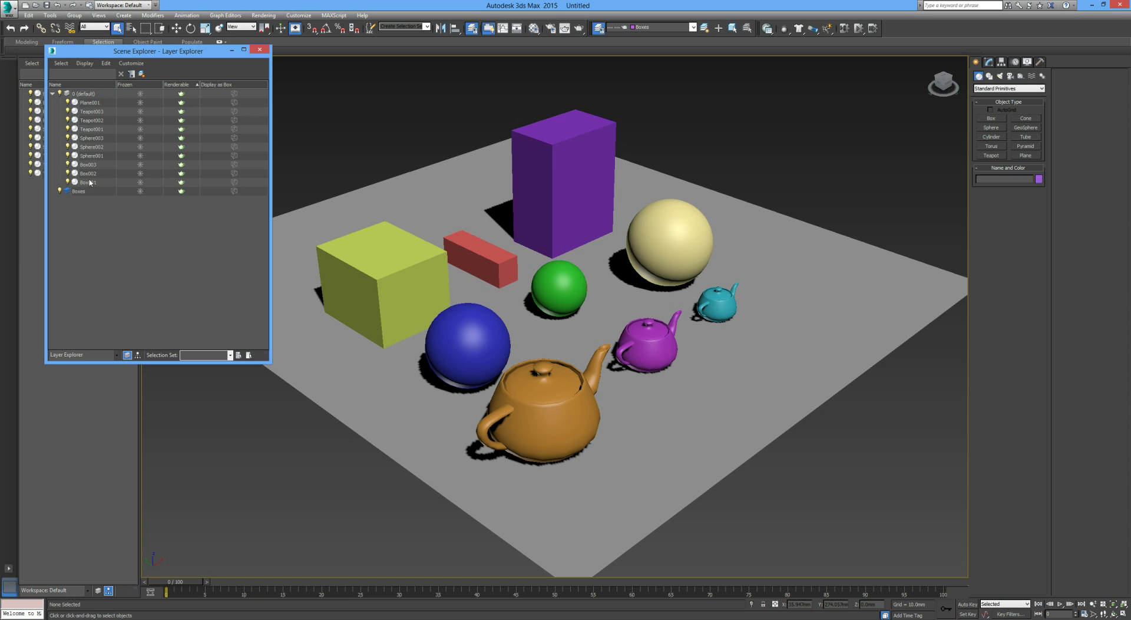
click(91, 167)
ctrl+click(93, 173)
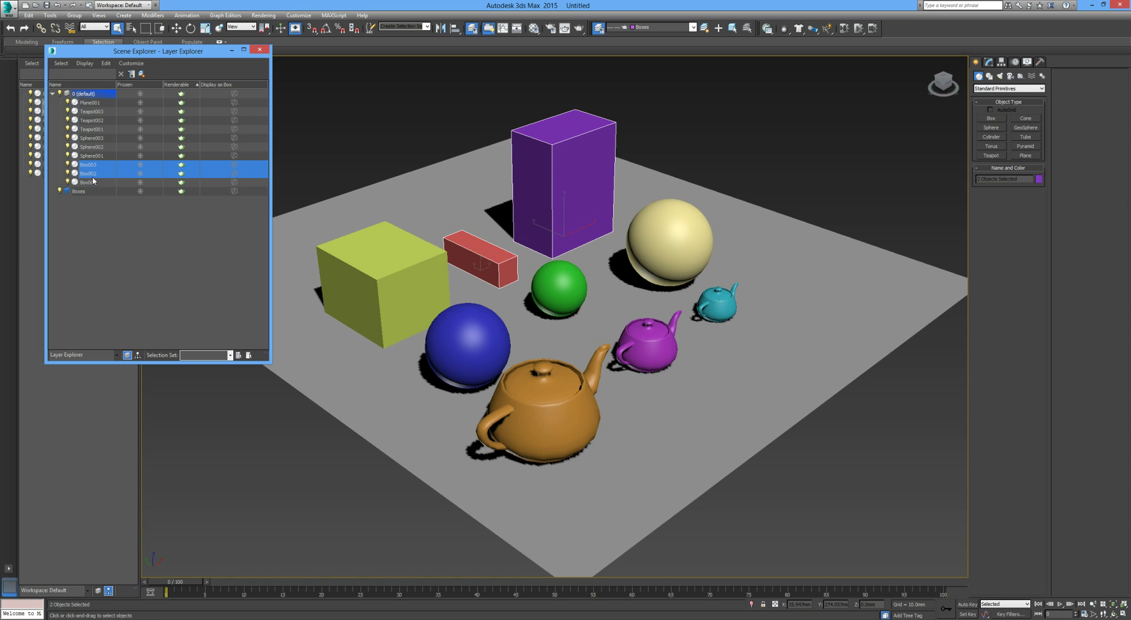
ctrl+click(93, 182)
mouse_move(85, 168)
mouse_down()
mouse_move(85, 186)
mouse_move(86, 155)
mouse_move(86, 192)
mouse_up()
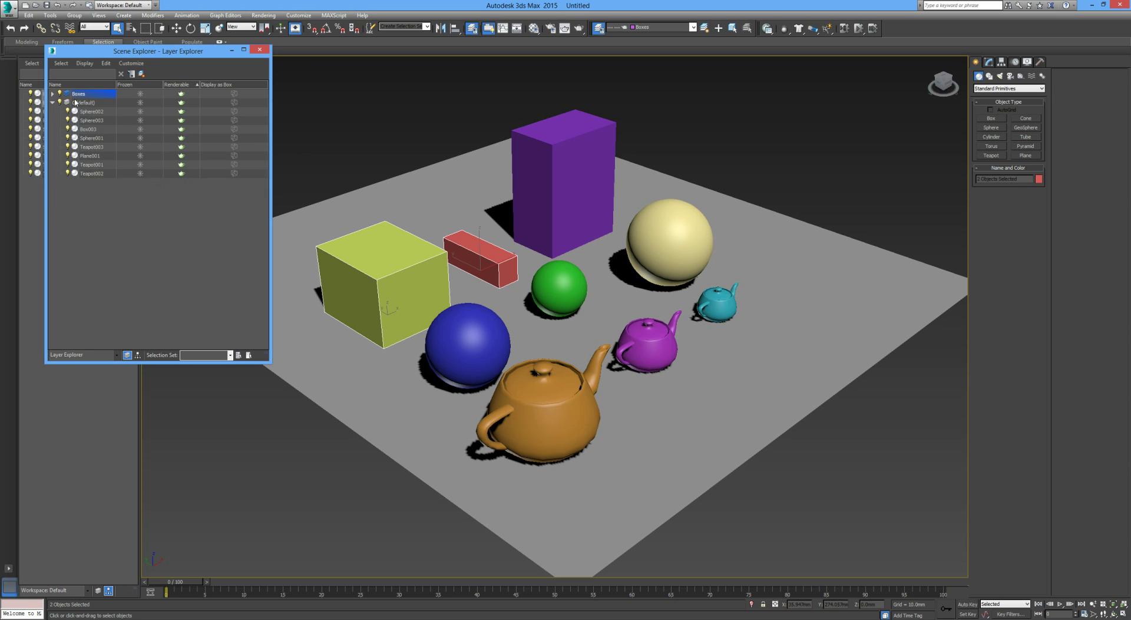
click(52, 94)
drag(92, 149, 81, 98)
click(129, 260)
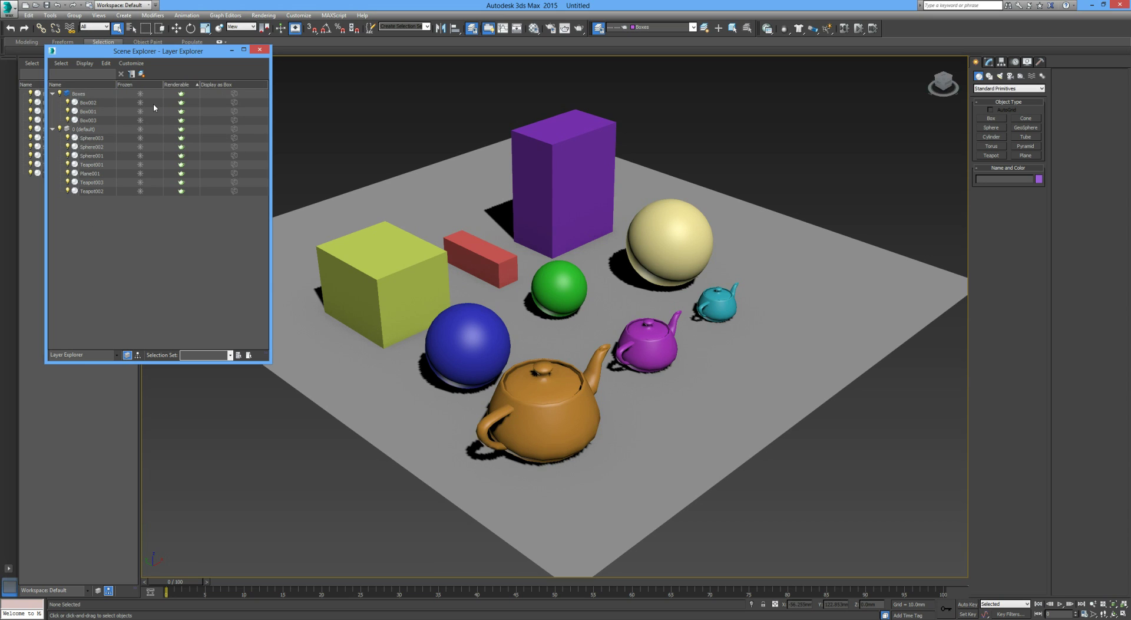
Freeze Box002 on its own and freeze the whole Boxes layer.
click(107, 102)
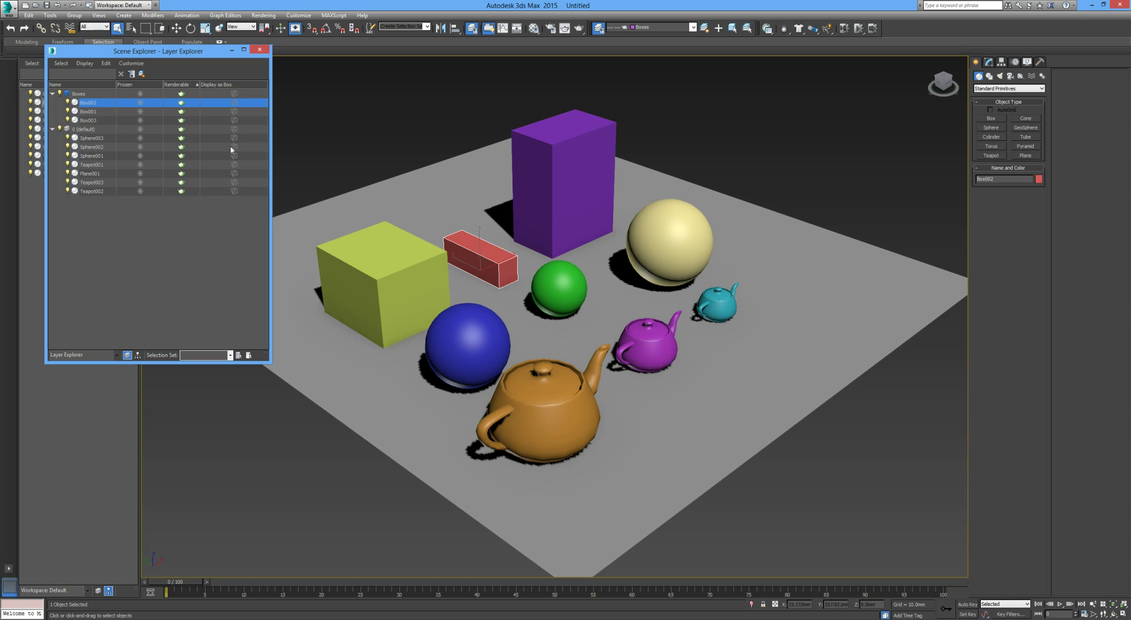
click(140, 103)
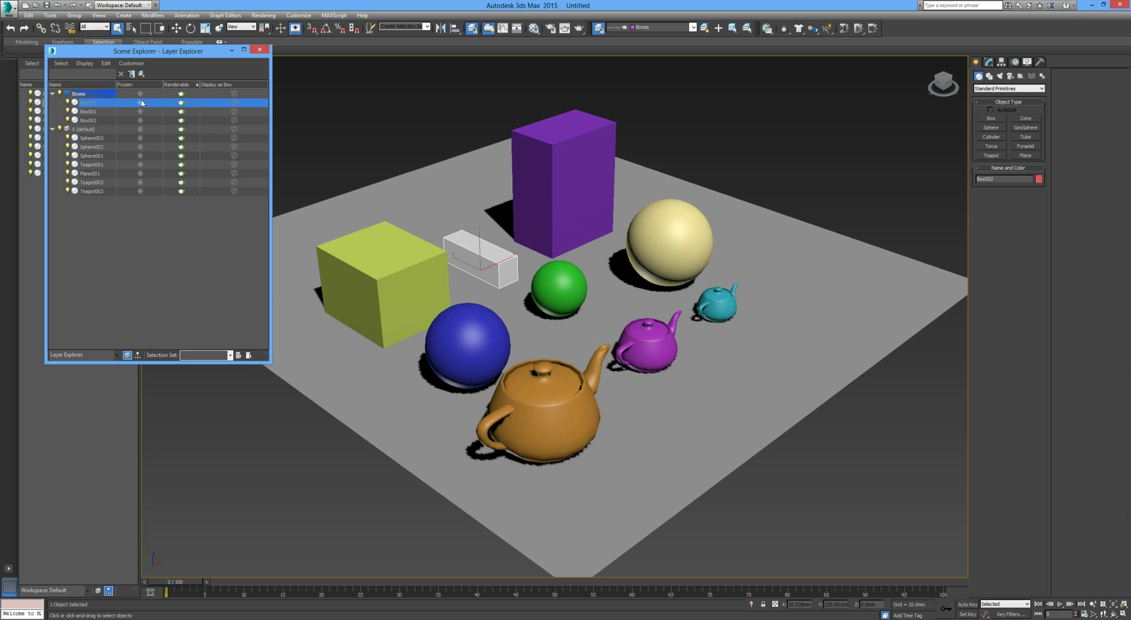
click(142, 94)
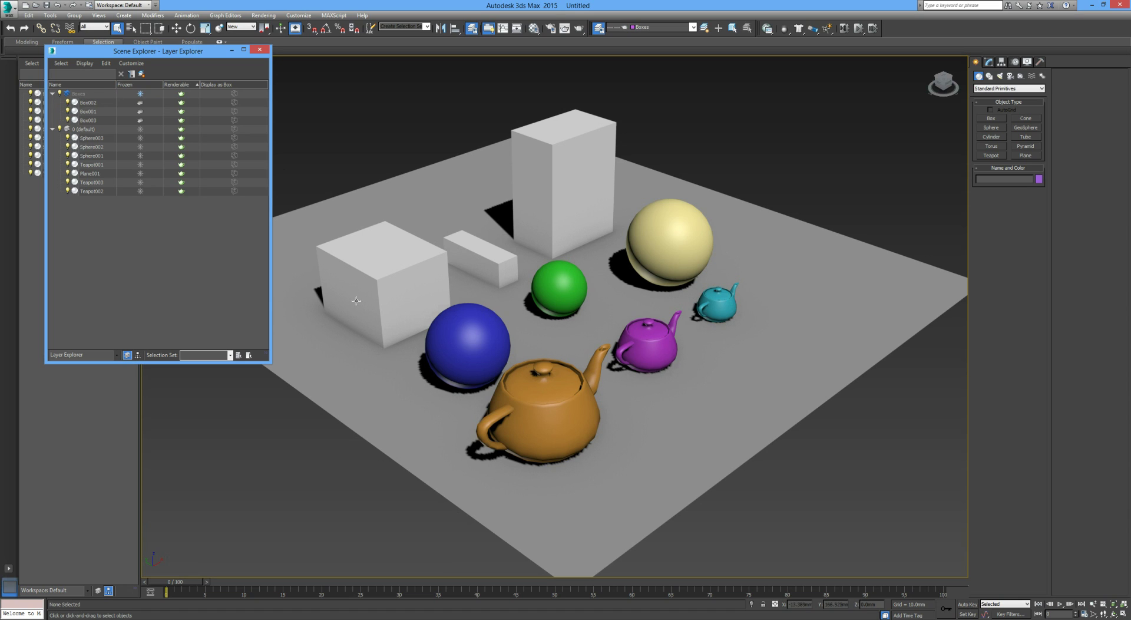
Move all unfrozen objects together across the scene, undo the move and clear the selection.
click(277, 445)
key(w)
drag(827, 498, 313, 143)
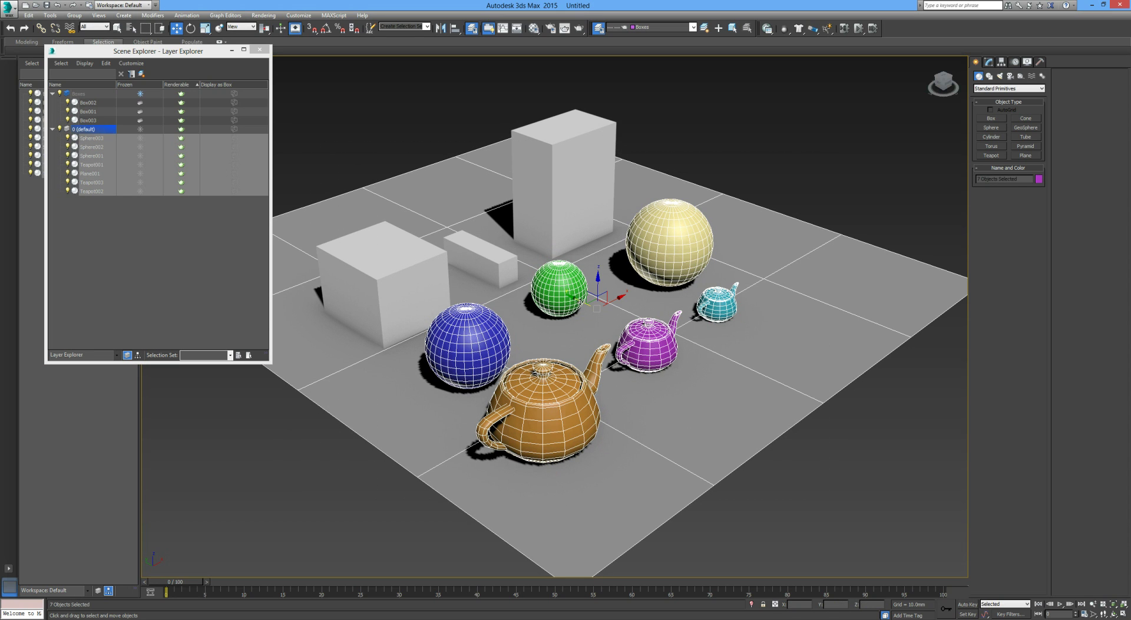
drag(581, 301, 700, 353)
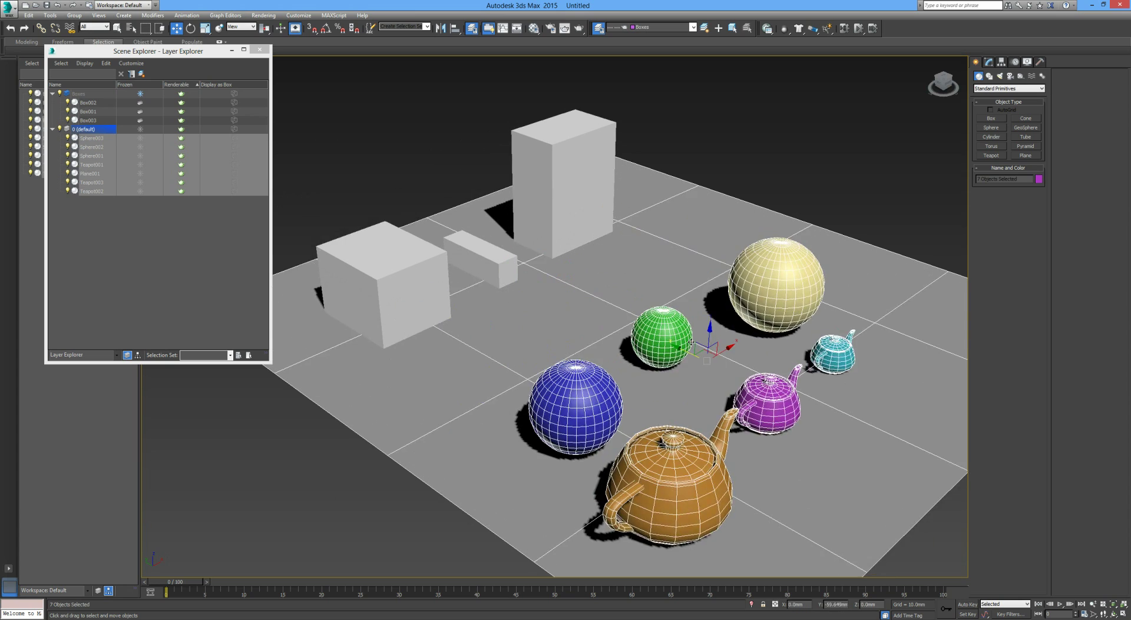
key(ctrl+z)
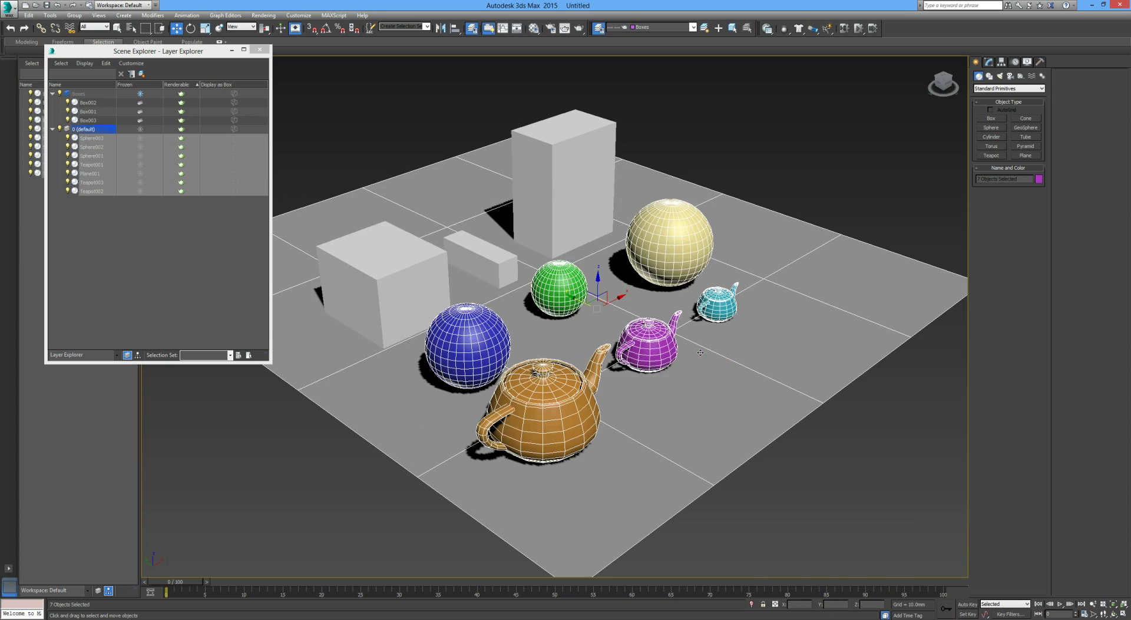
click(780, 156)
Unfreeze the Boxes layer and the individually frozen Box002.
click(140, 94)
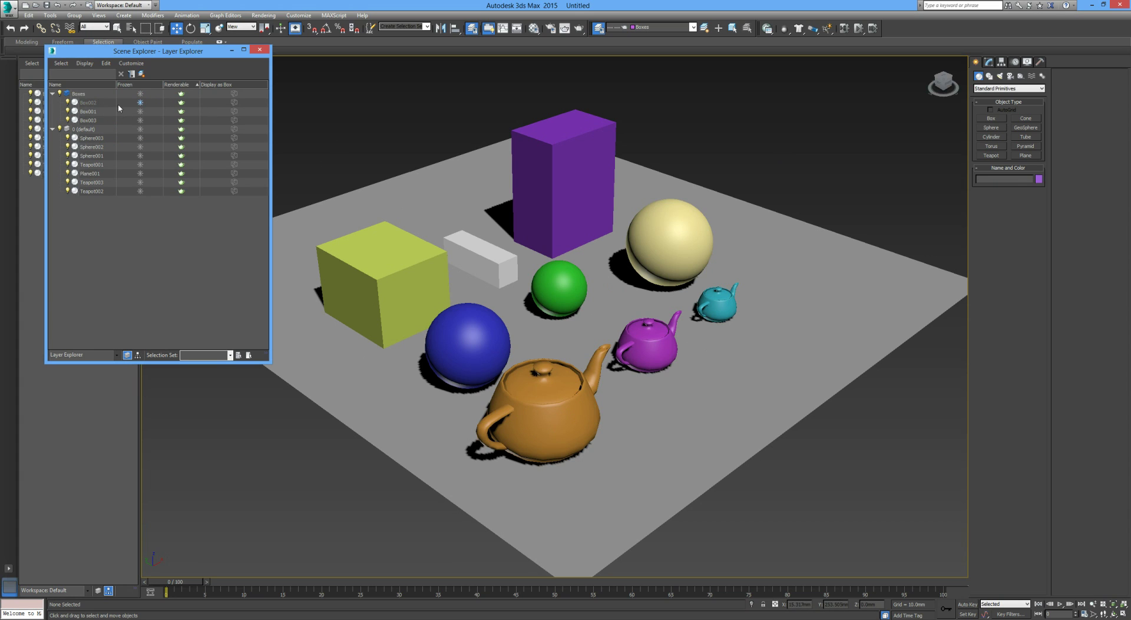
click(142, 103)
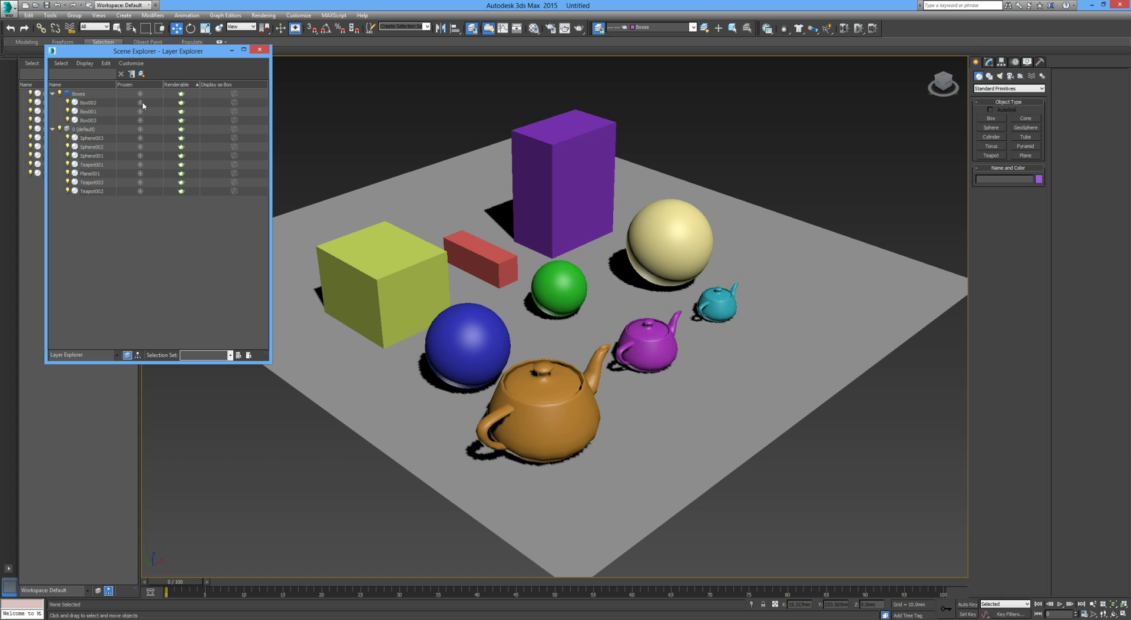
click(378, 113)
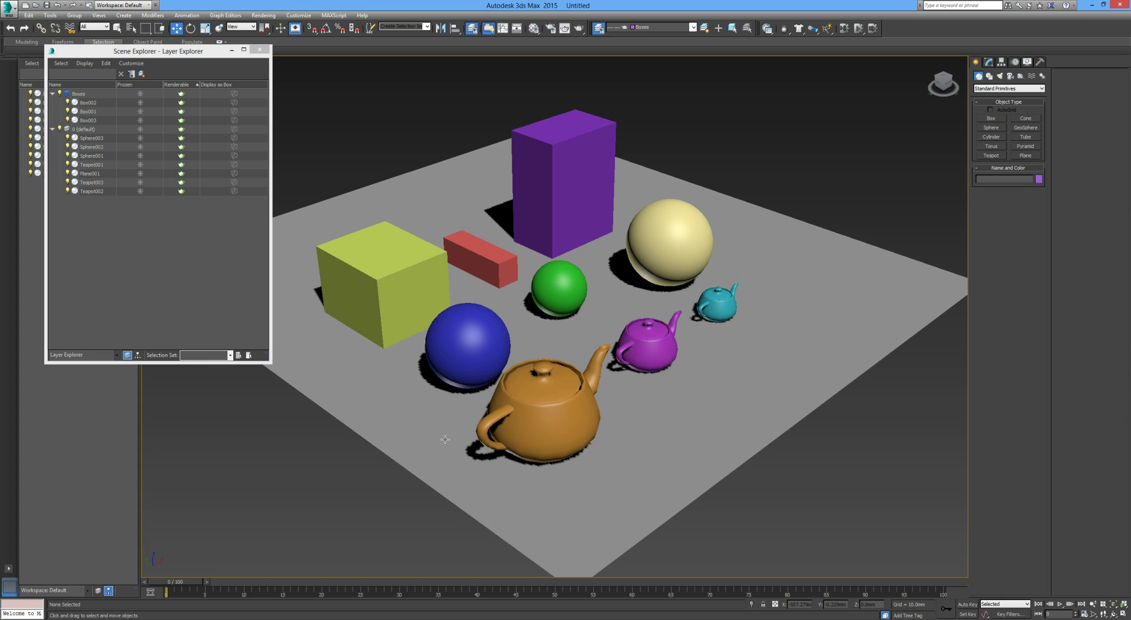
Toggle the visibility of the Boxes layer off and on several times, leaving it visible.
click(60, 94)
click(61, 95)
click(60, 94)
click(61, 94)
click(61, 94)
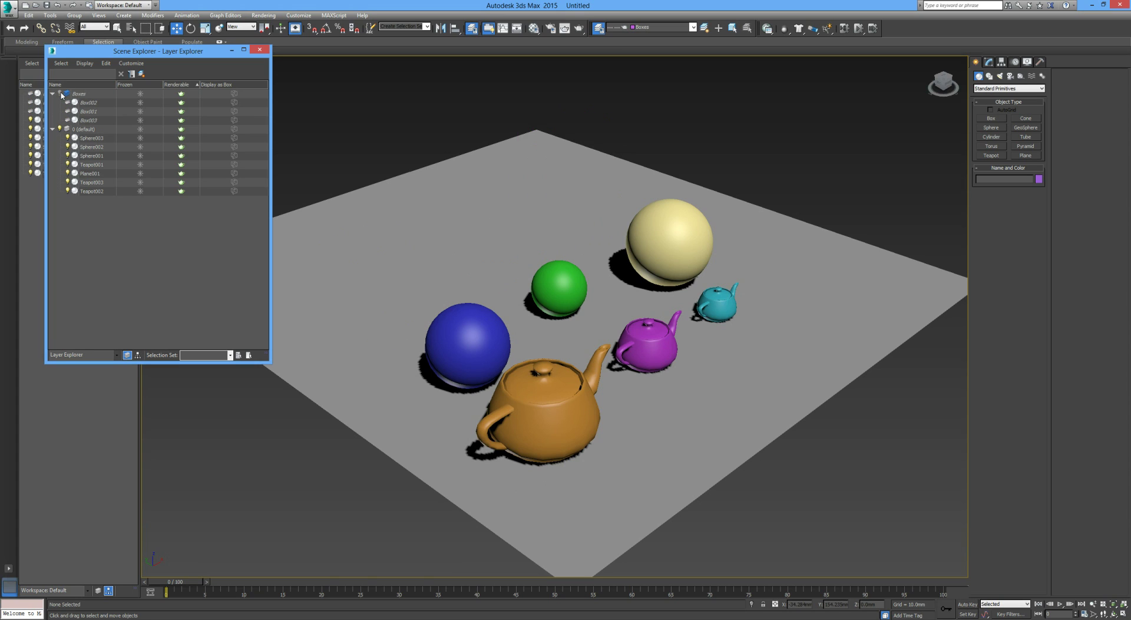
click(60, 94)
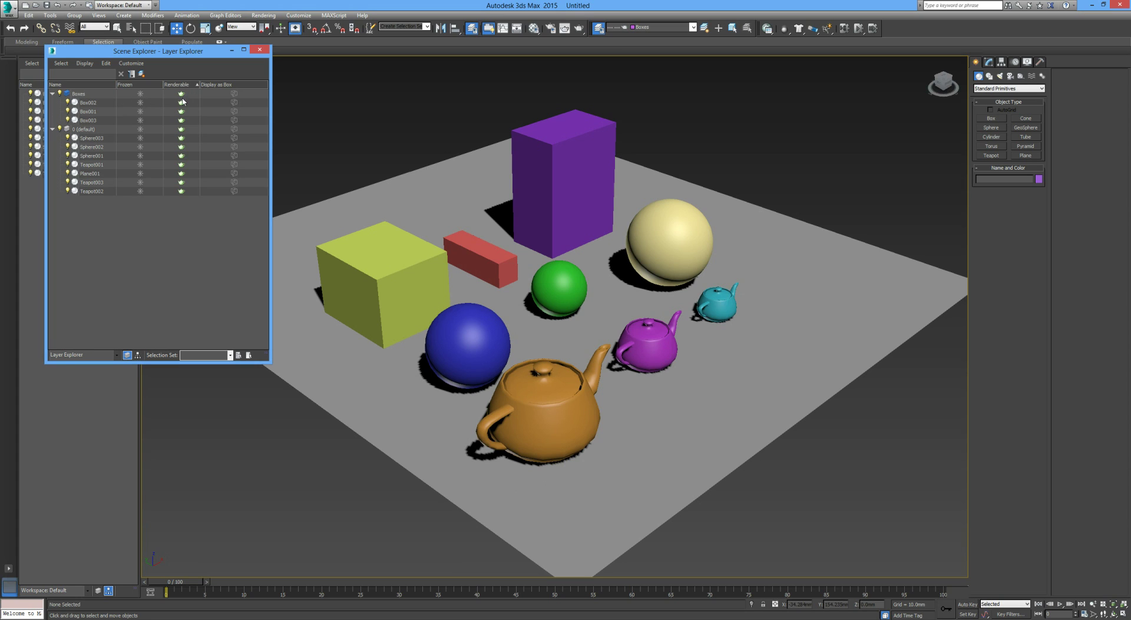
Make Box002 non-renderable, render the Perspective view to check it and close the render window.
click(181, 111)
click(91, 103)
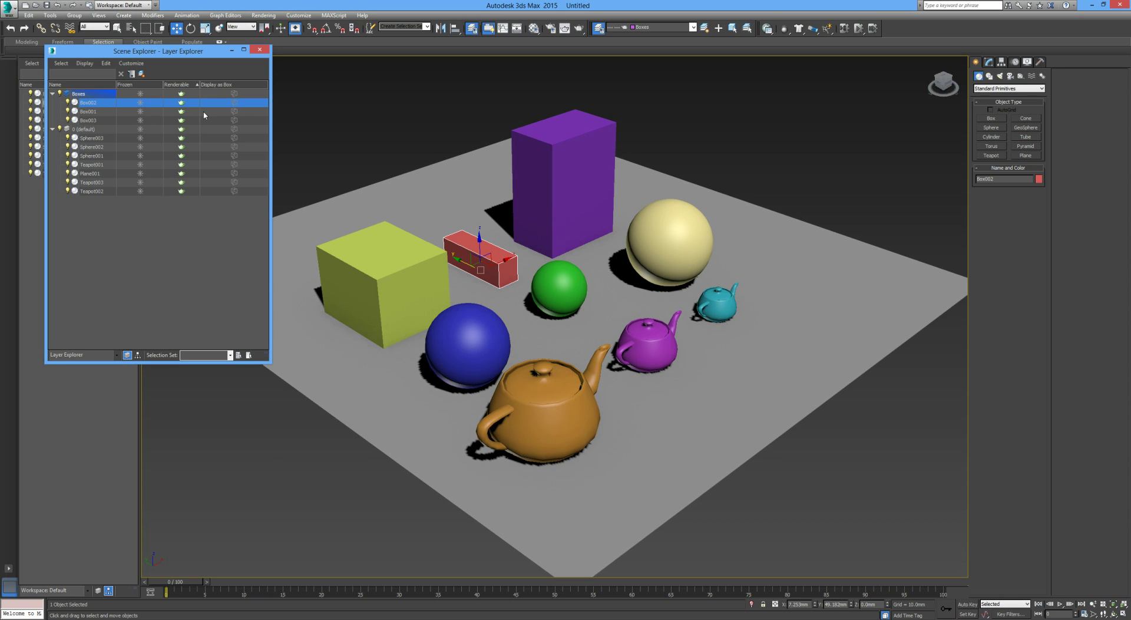
click(182, 103)
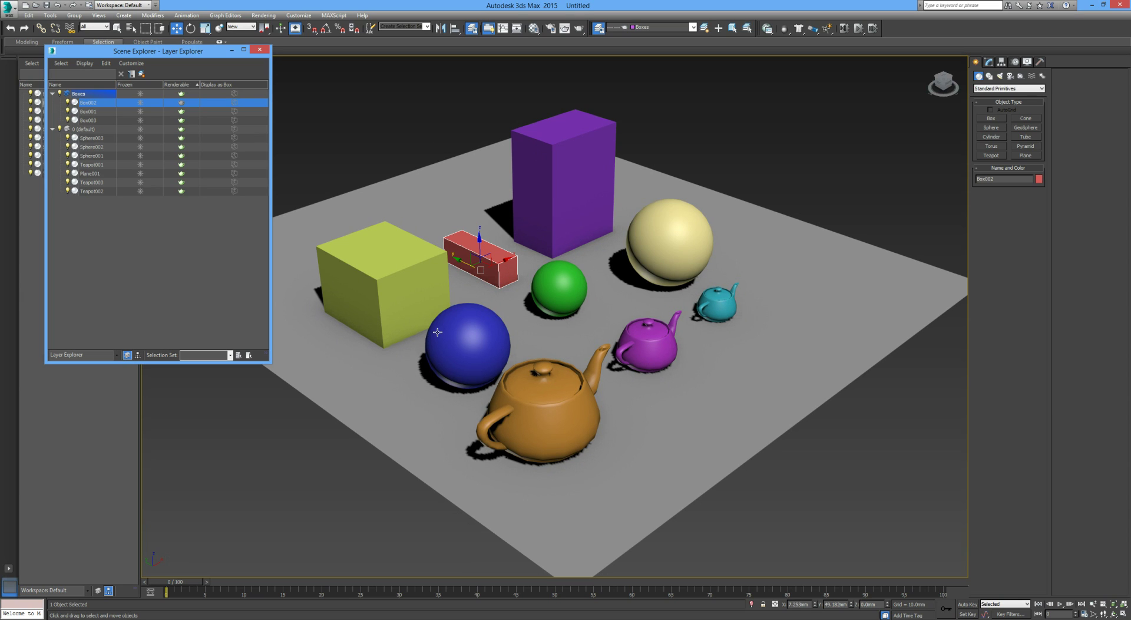
key(shift+q)
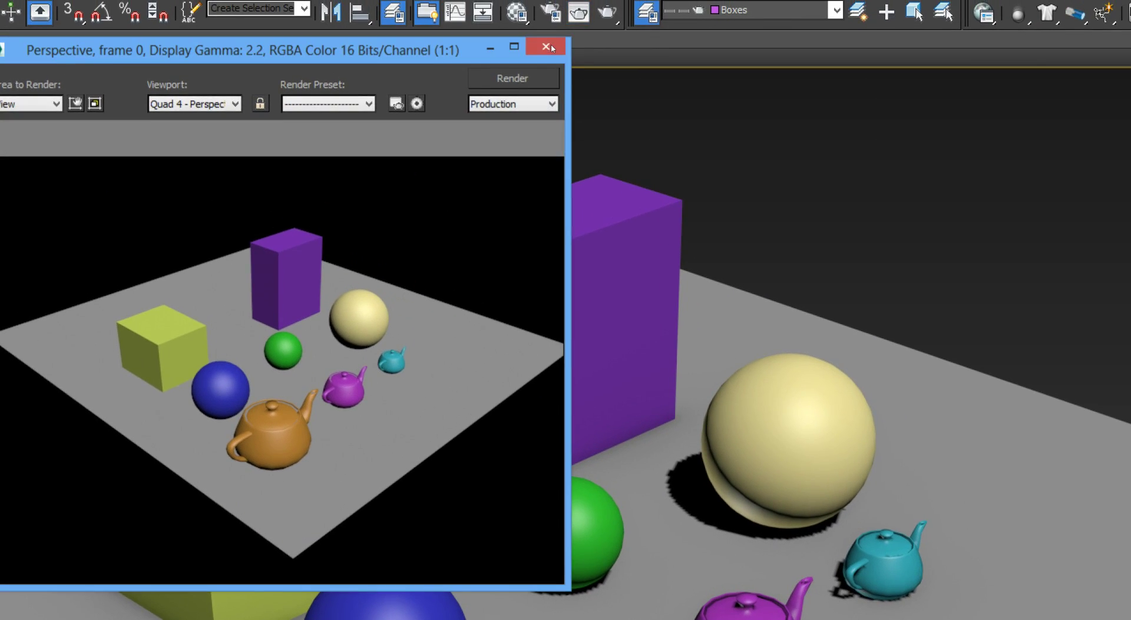
click(549, 46)
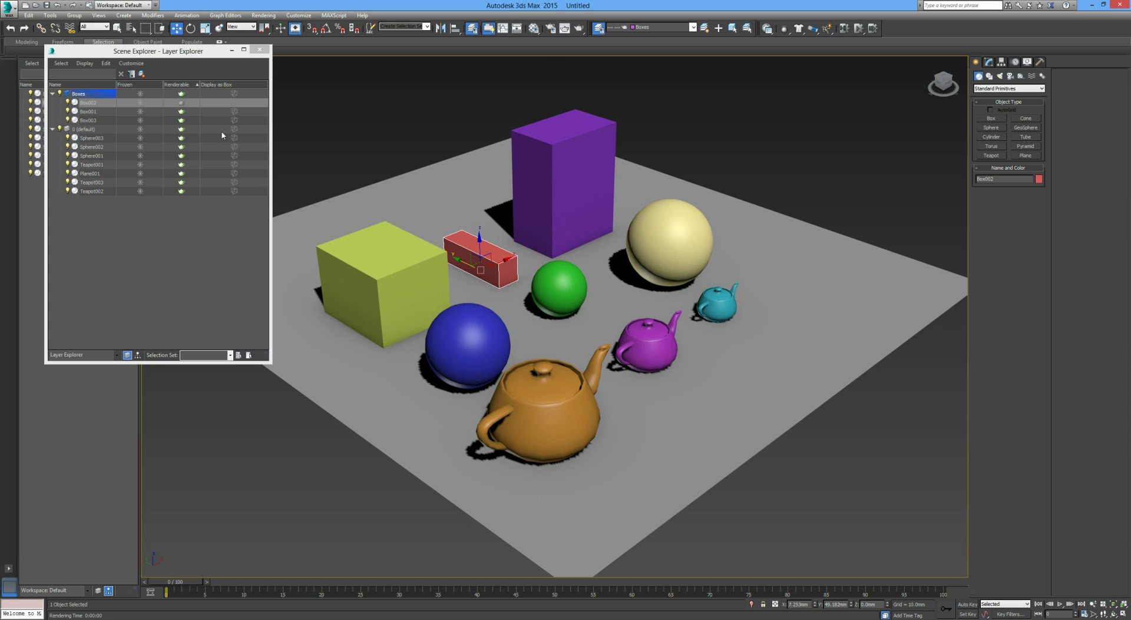
Make Box002 renderable again, check it in a Perspective render, then close the render window and the Layer Explorer.
click(183, 103)
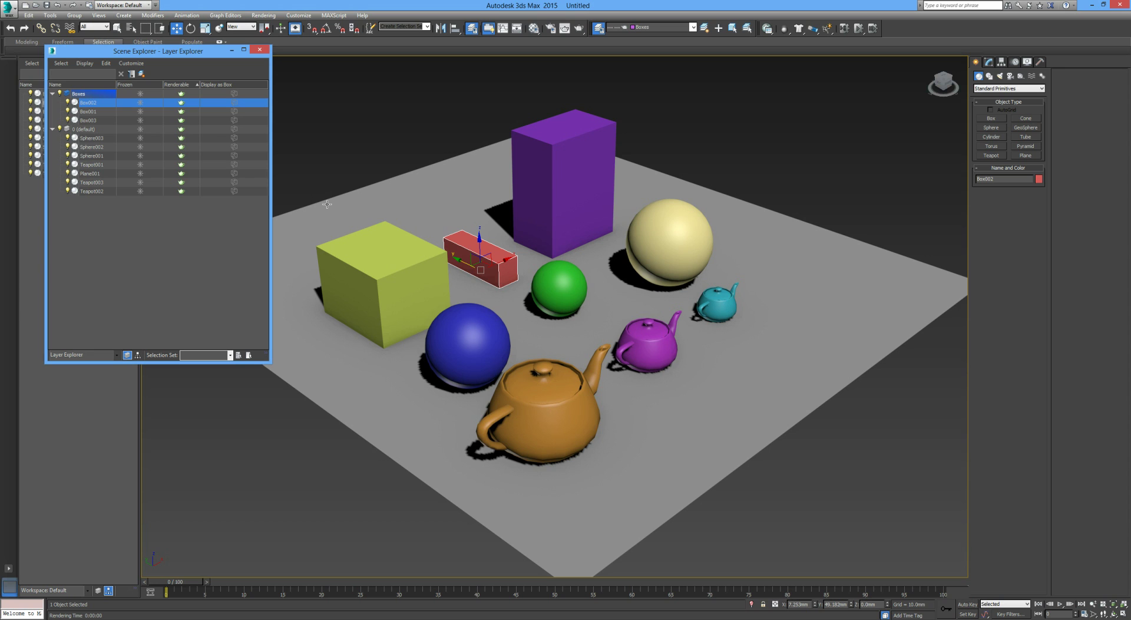
key(shift+q)
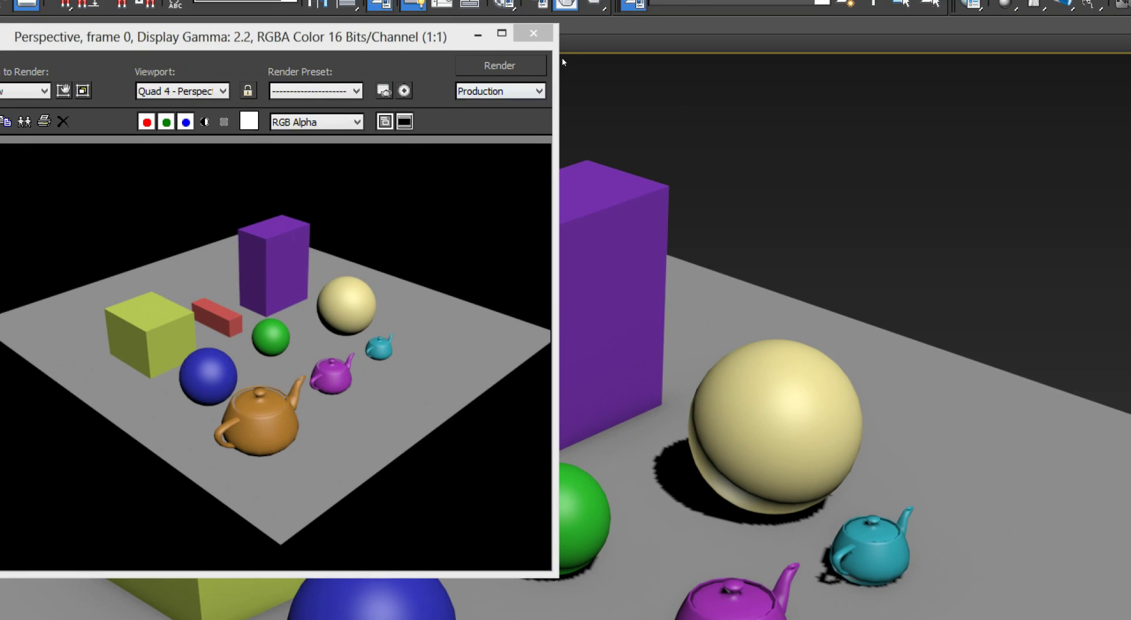
click(533, 33)
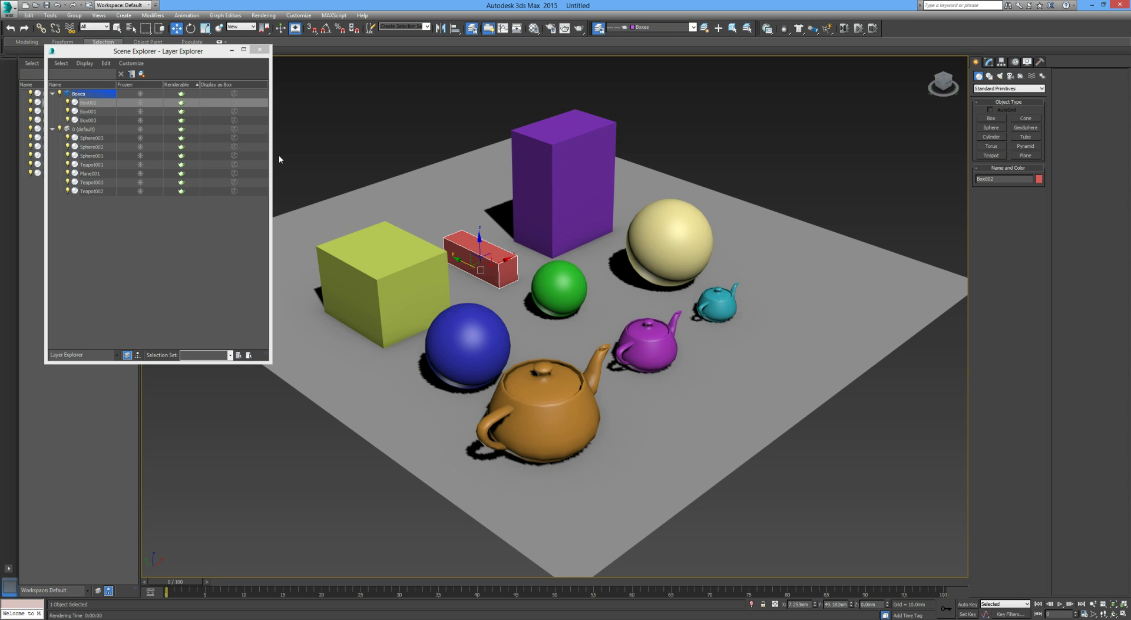
click(221, 210)
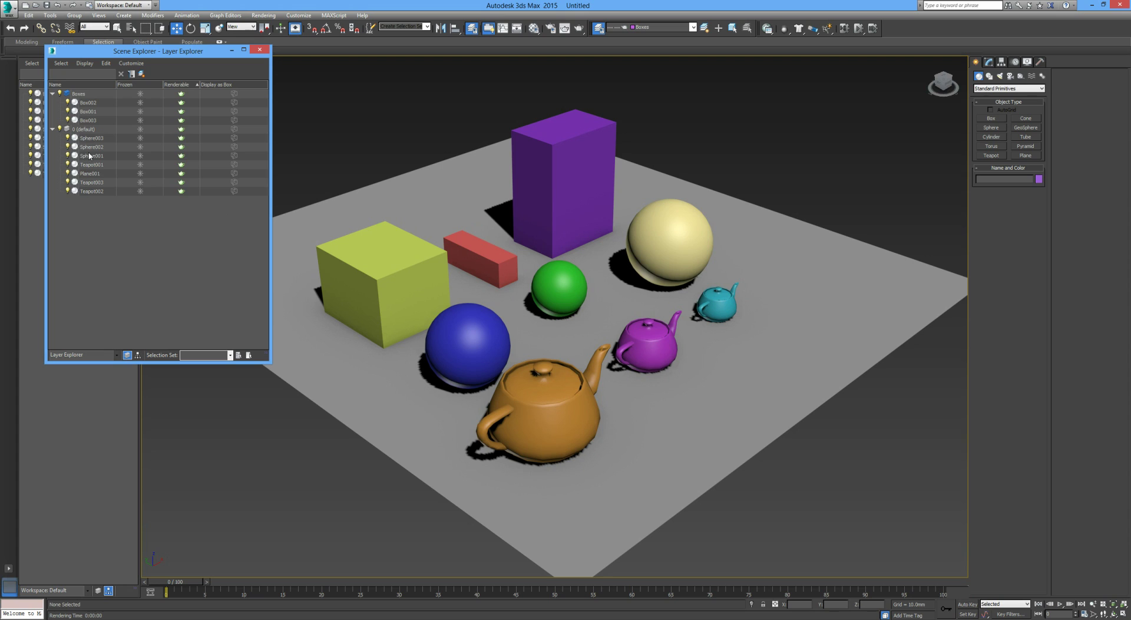
click(258, 50)
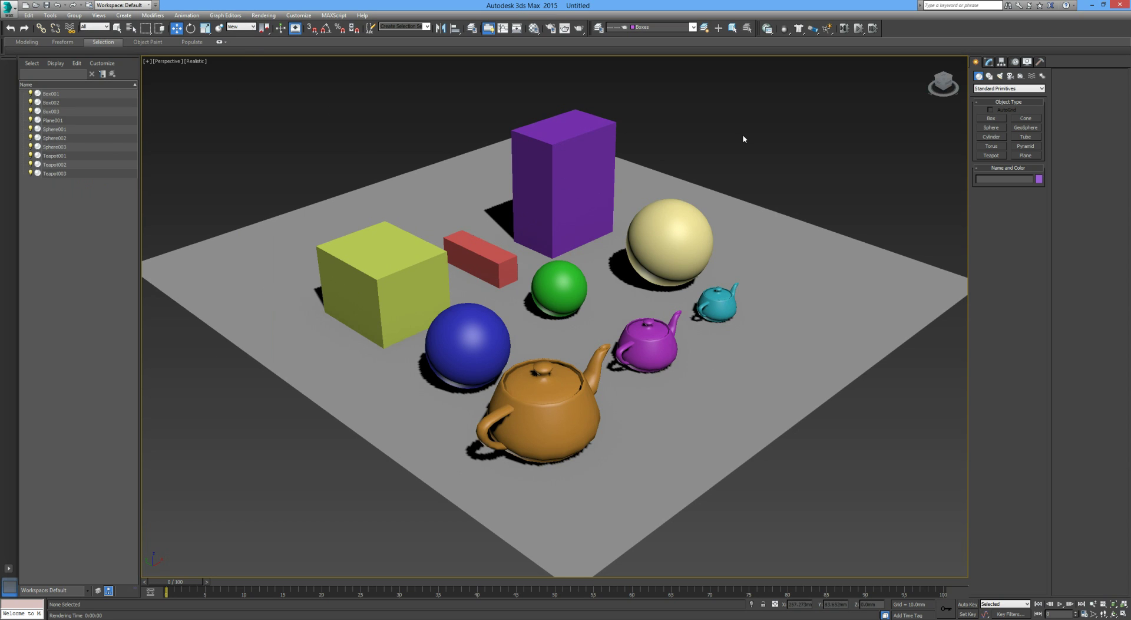
Select the three teapots, move them to a new layer named Pots and clear the selection.
click(565, 422)
ctrl+click(651, 365)
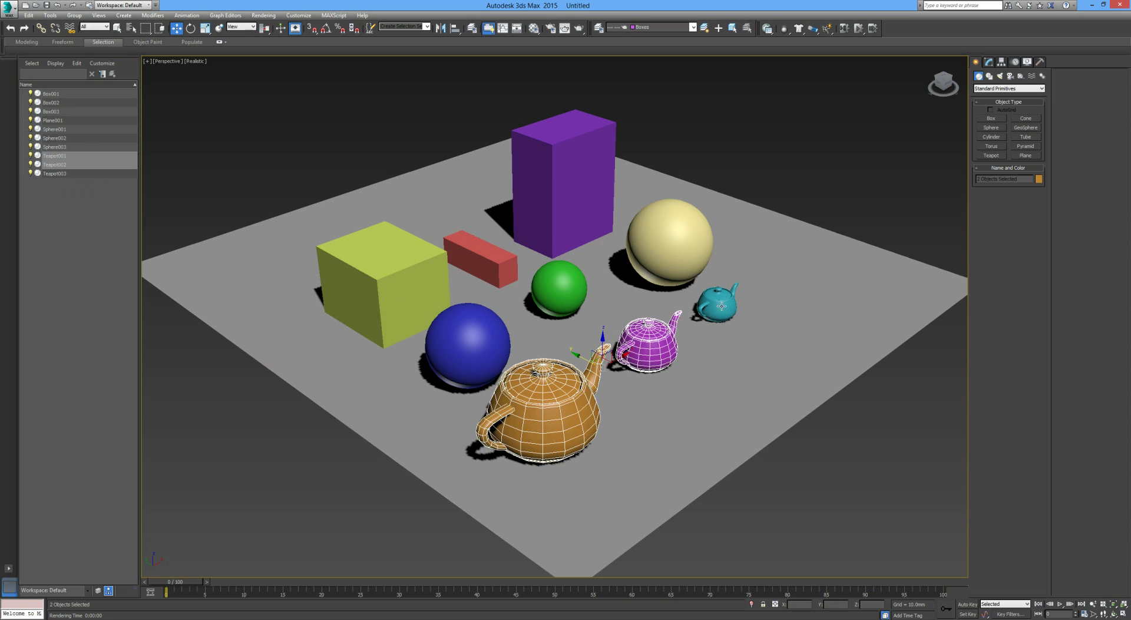
ctrl+click(727, 301)
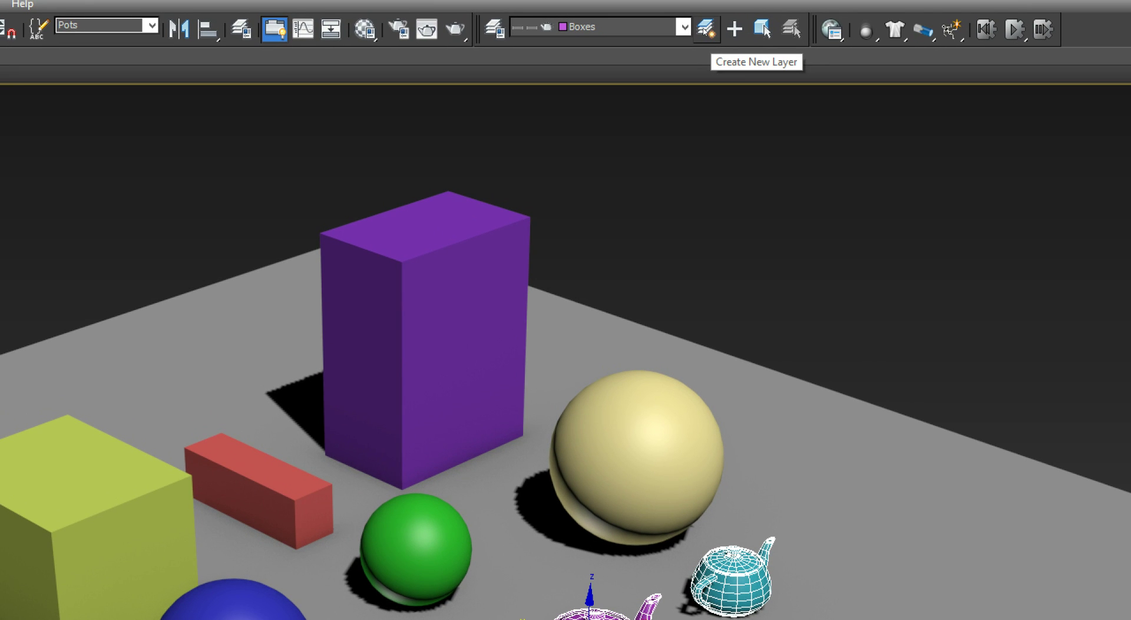
click(706, 28)
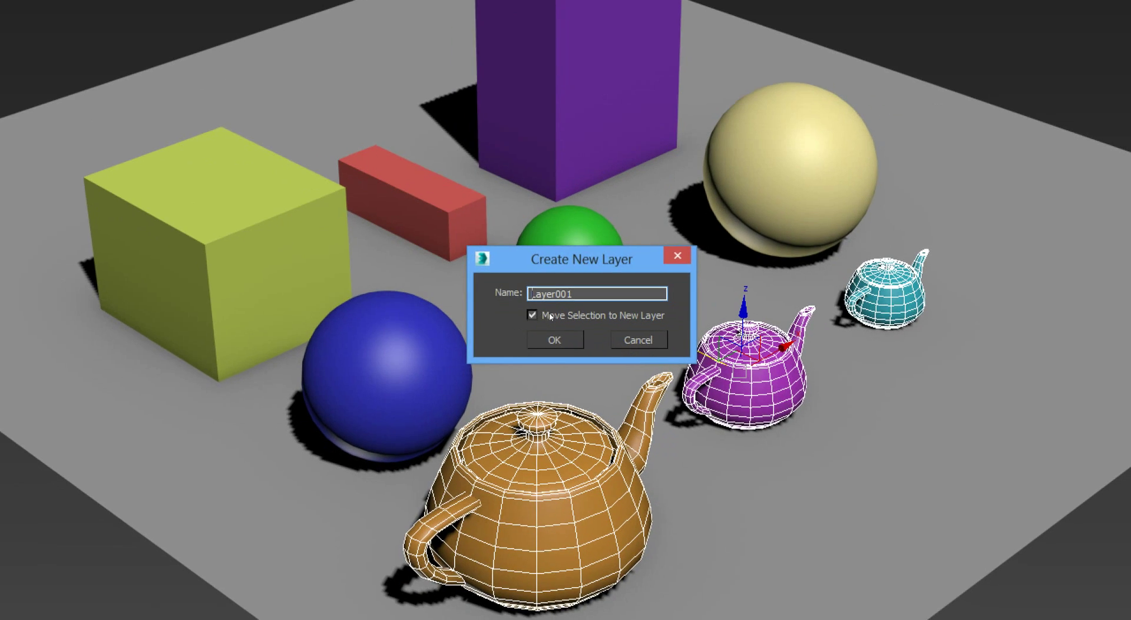
double_click(568, 293)
text(Pots)
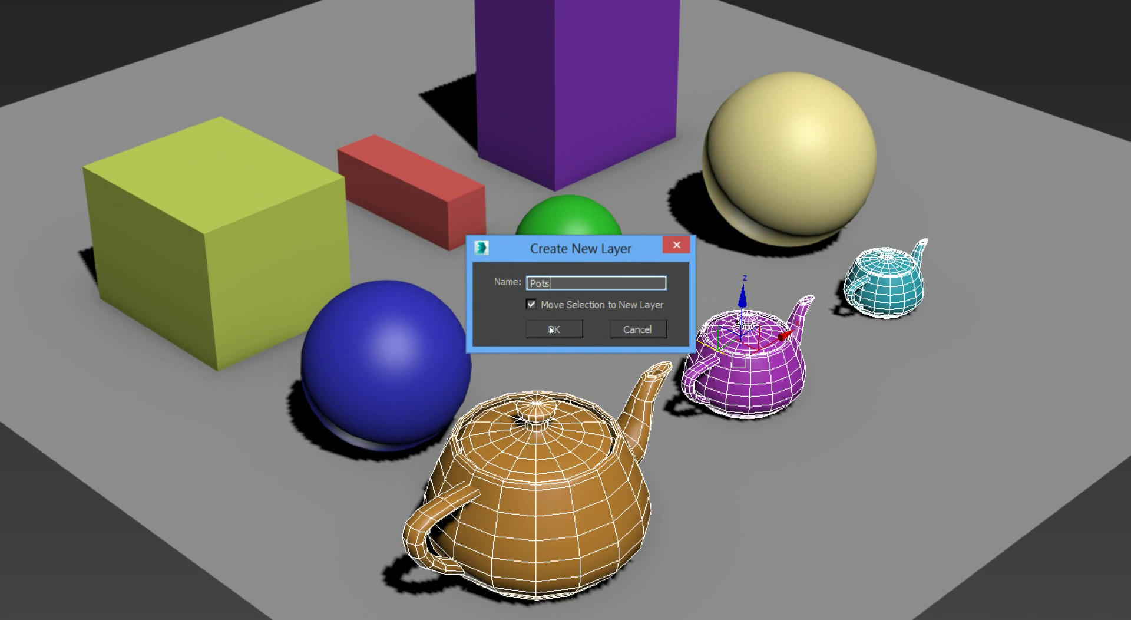
click(553, 329)
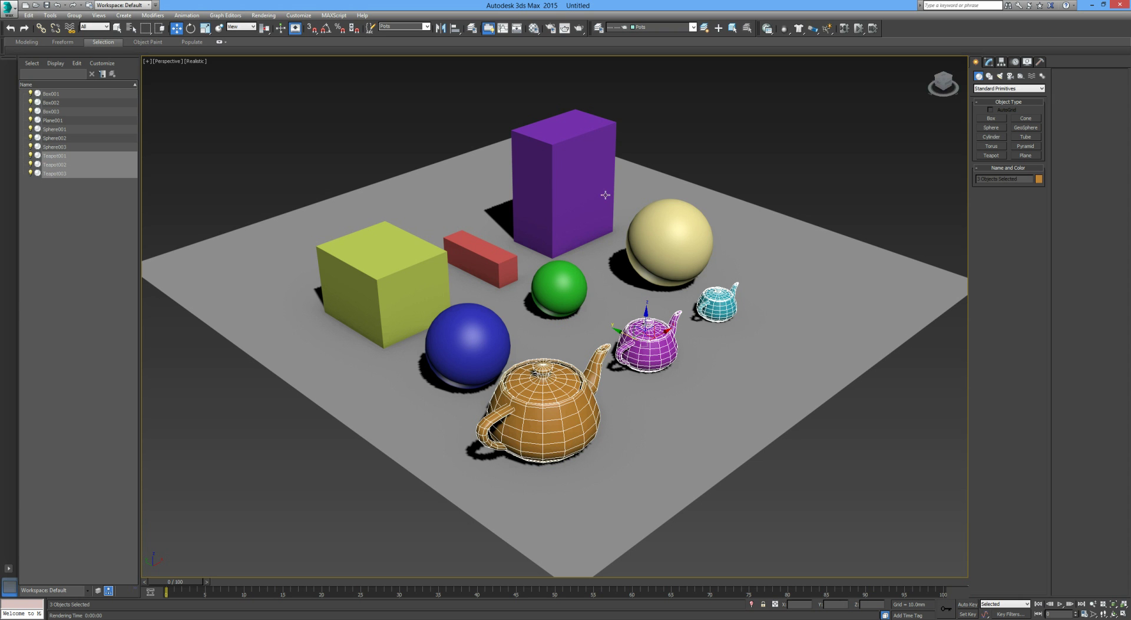
click(691, 100)
Check the contents of the Pots layer in the Layer Explorer and close it.
click(597, 28)
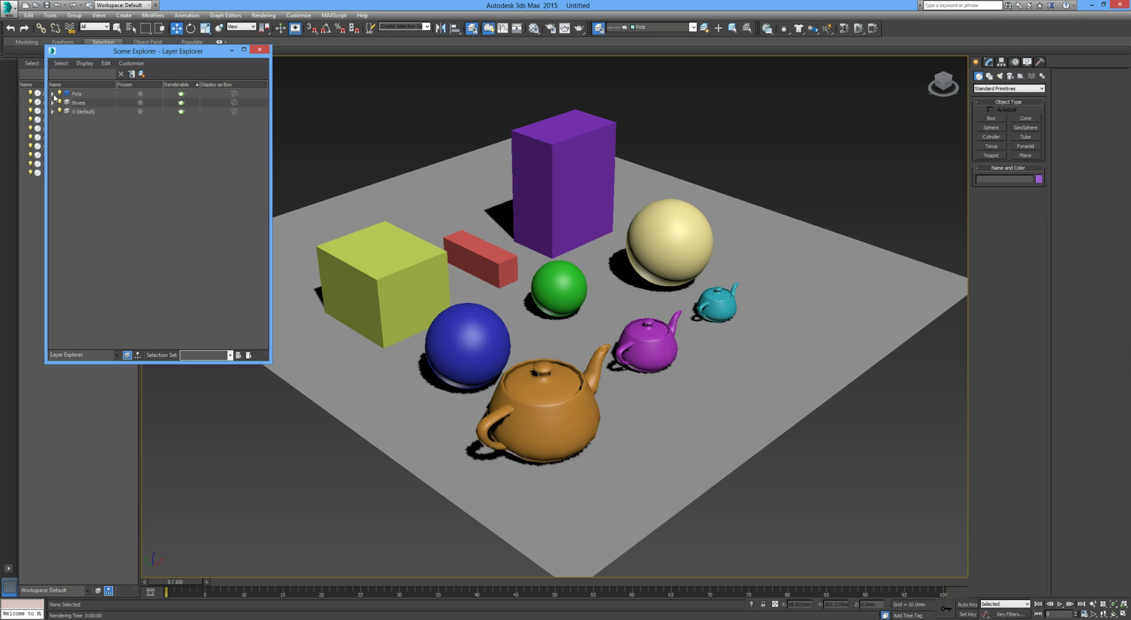
click(52, 93)
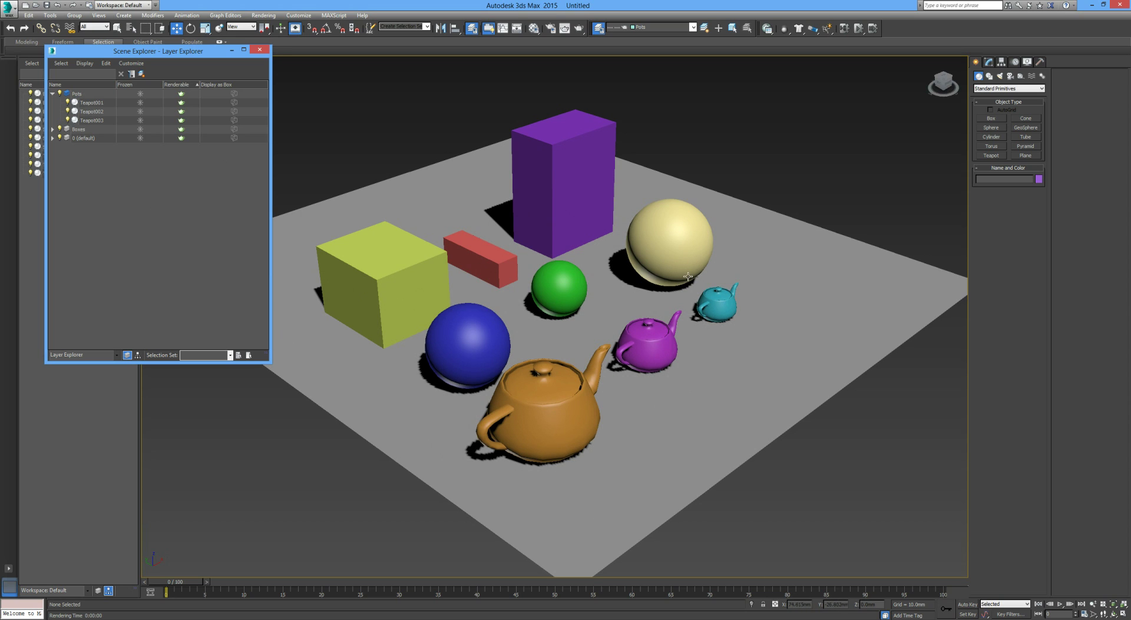
click(260, 50)
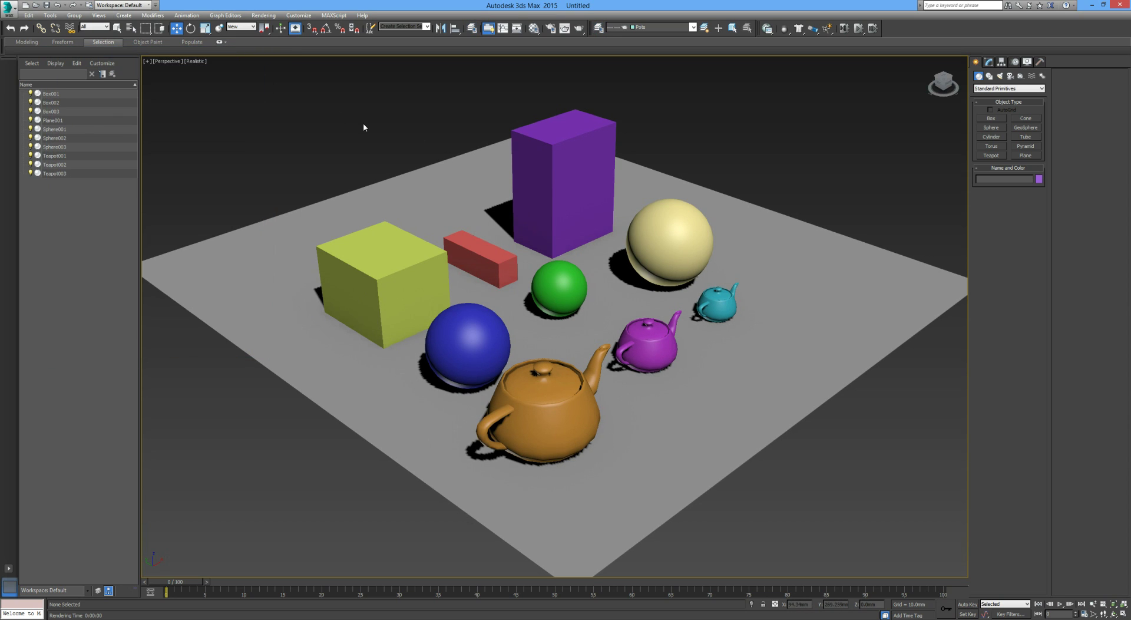
Create an empty layer named Balls in the Layer Explorer and close the explorer.
click(598, 27)
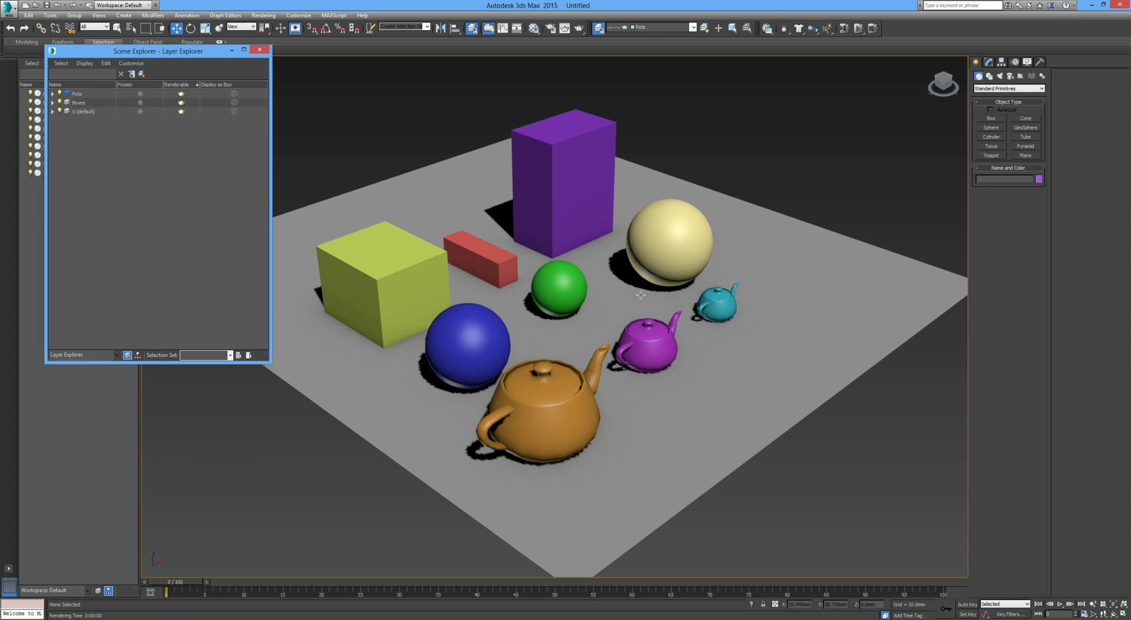
click(141, 76)
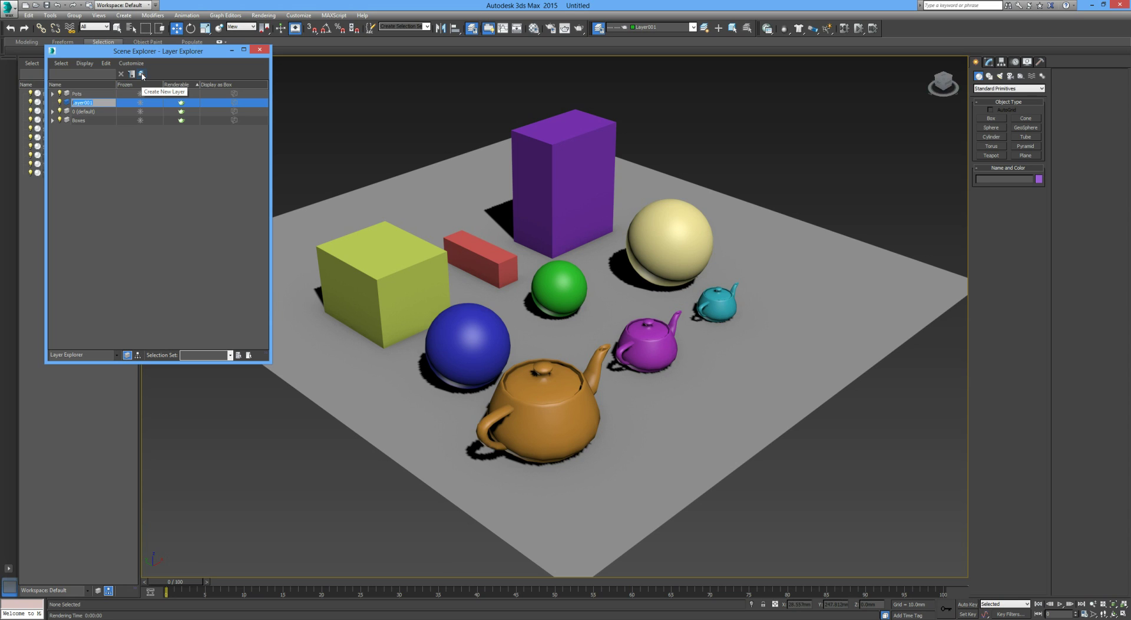
text(Balls)
key(Return)
click(125, 192)
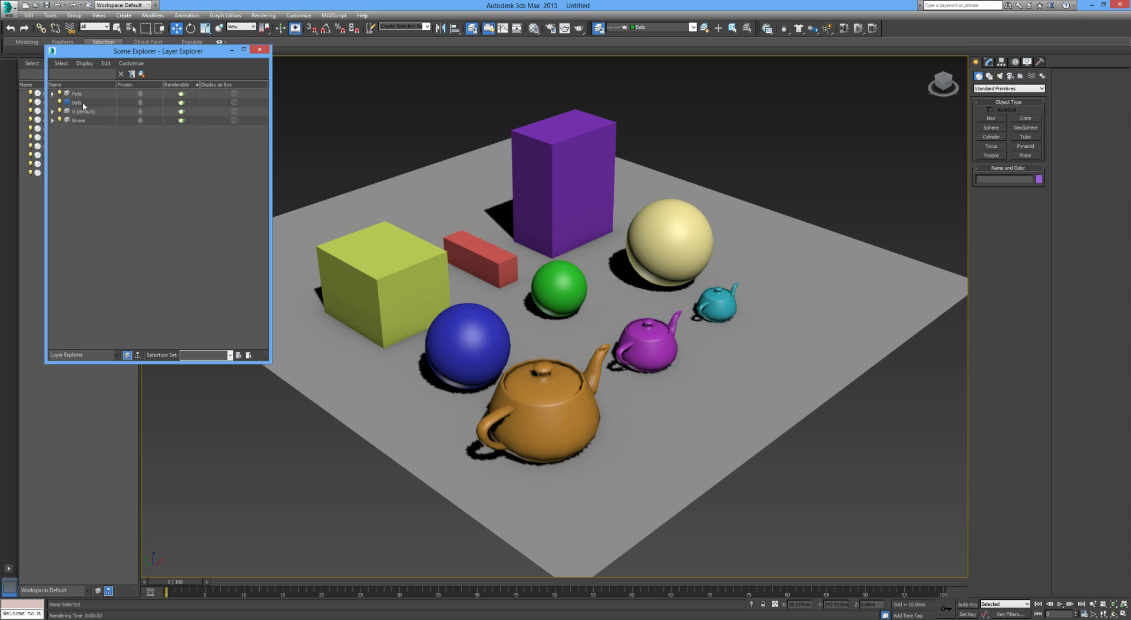
click(260, 50)
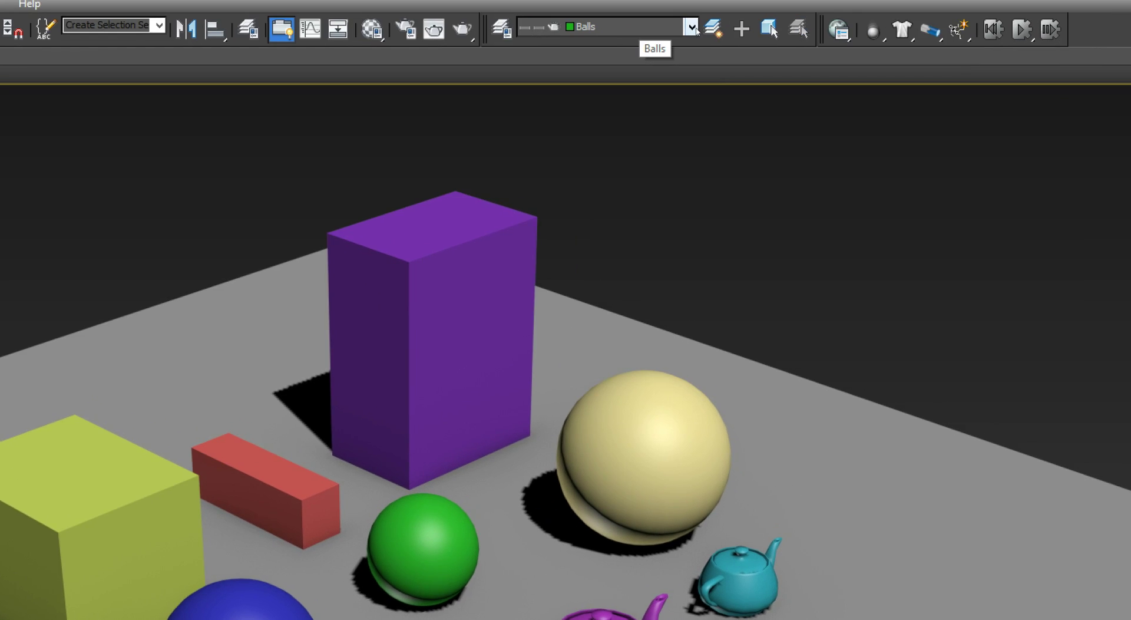
Switch the current layer to Pots and back to Balls.
click(677, 31)
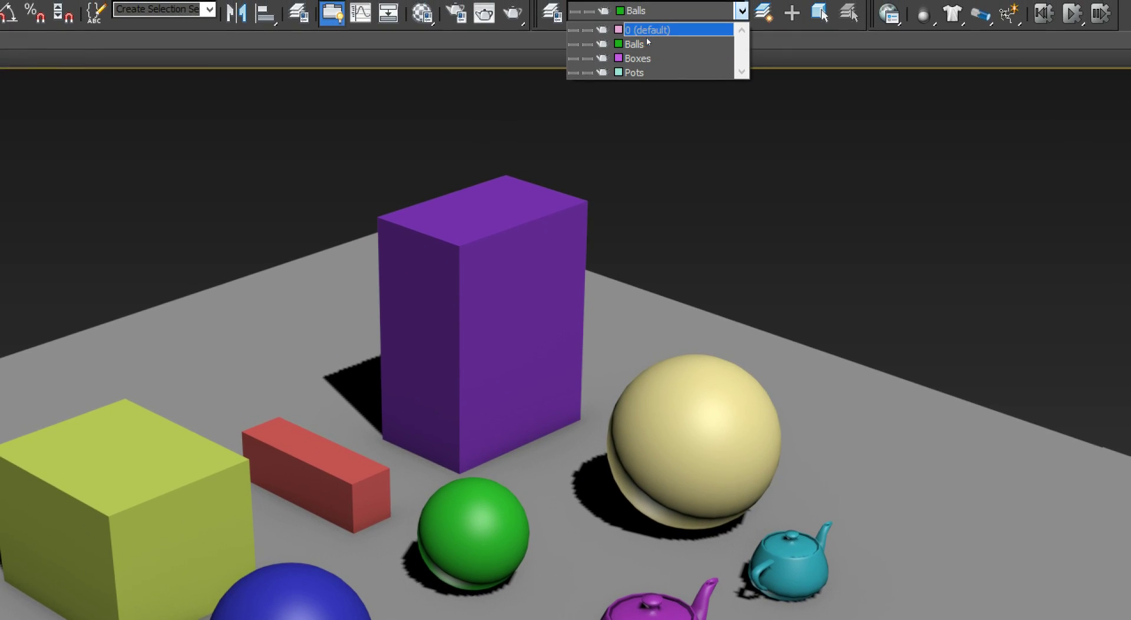
click(648, 70)
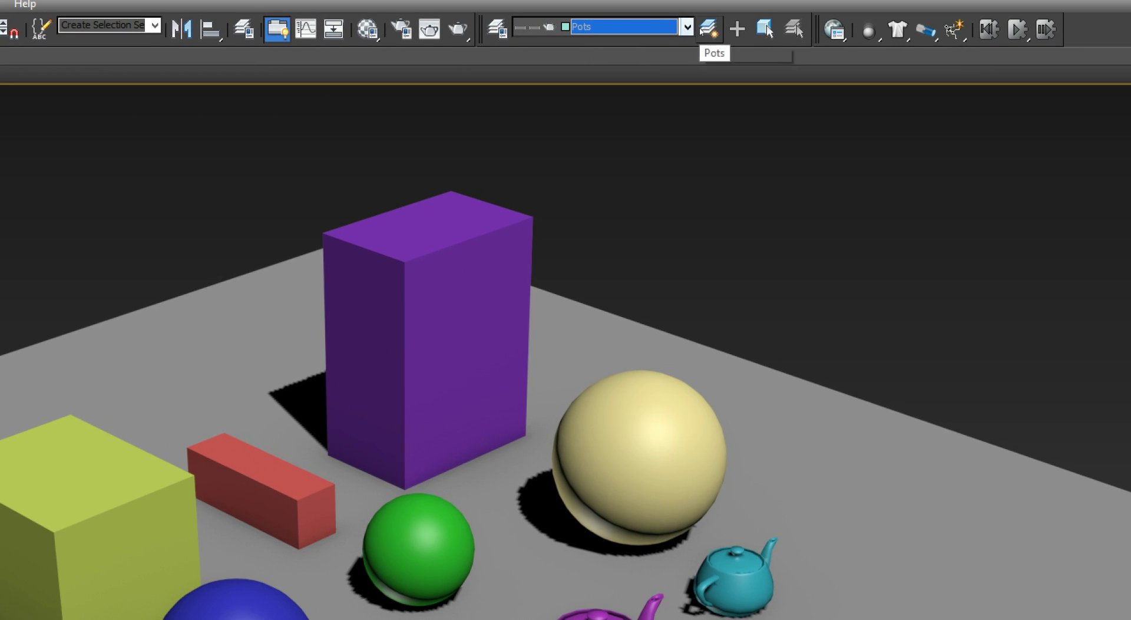
click(687, 26)
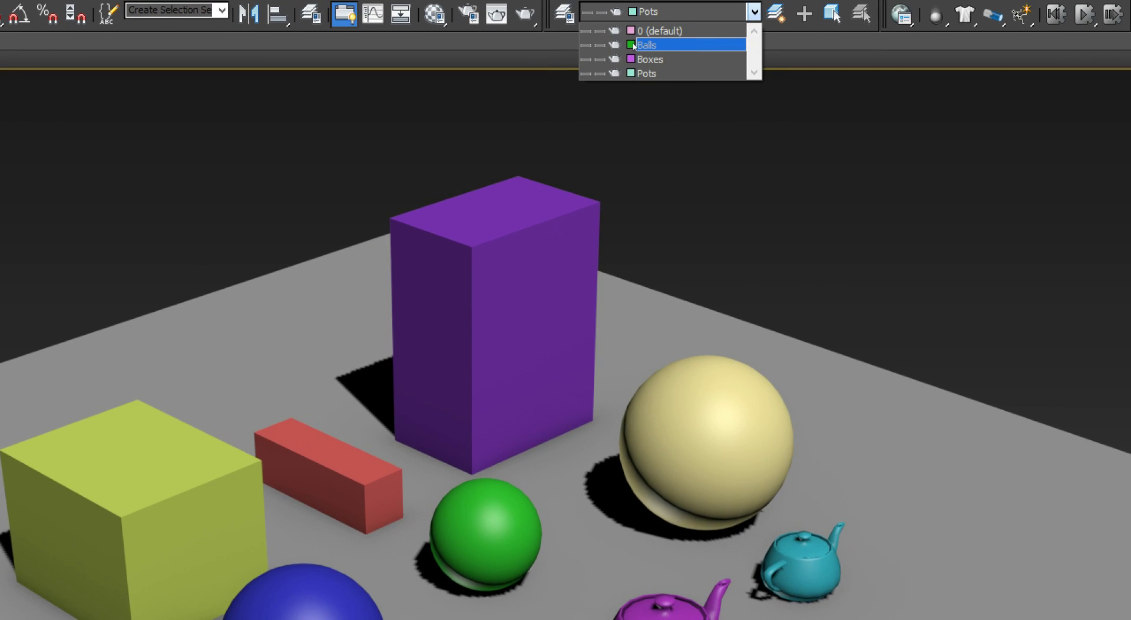
click(635, 46)
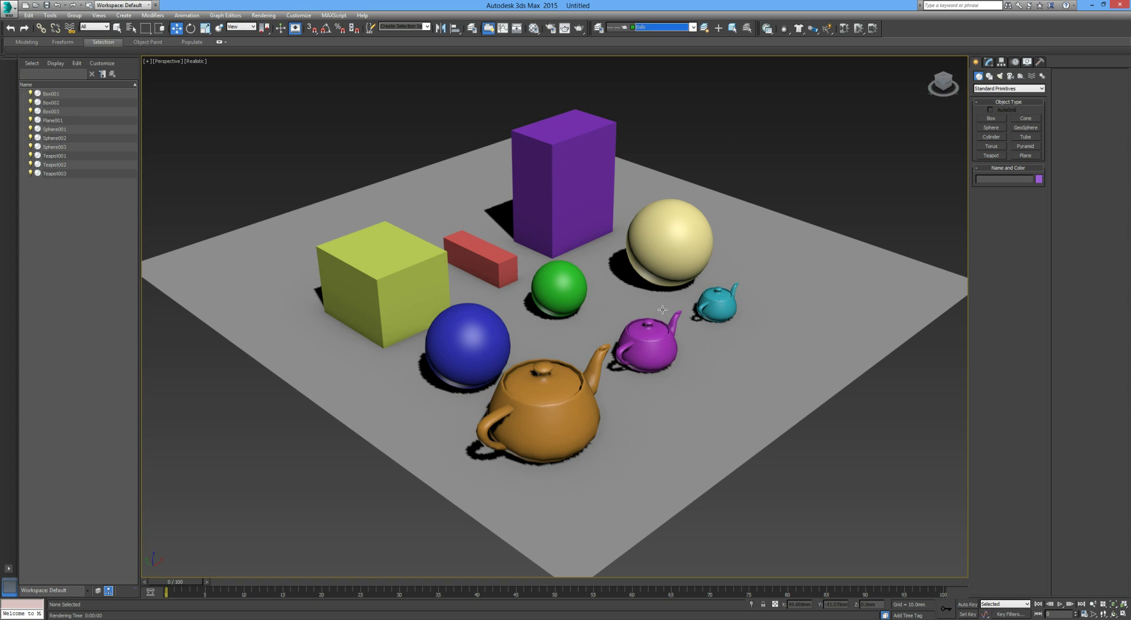
Select the blue, green and cream spheres and add them to the current Balls layer.
click(462, 336)
ctrl+click(567, 281)
ctrl+click(682, 239)
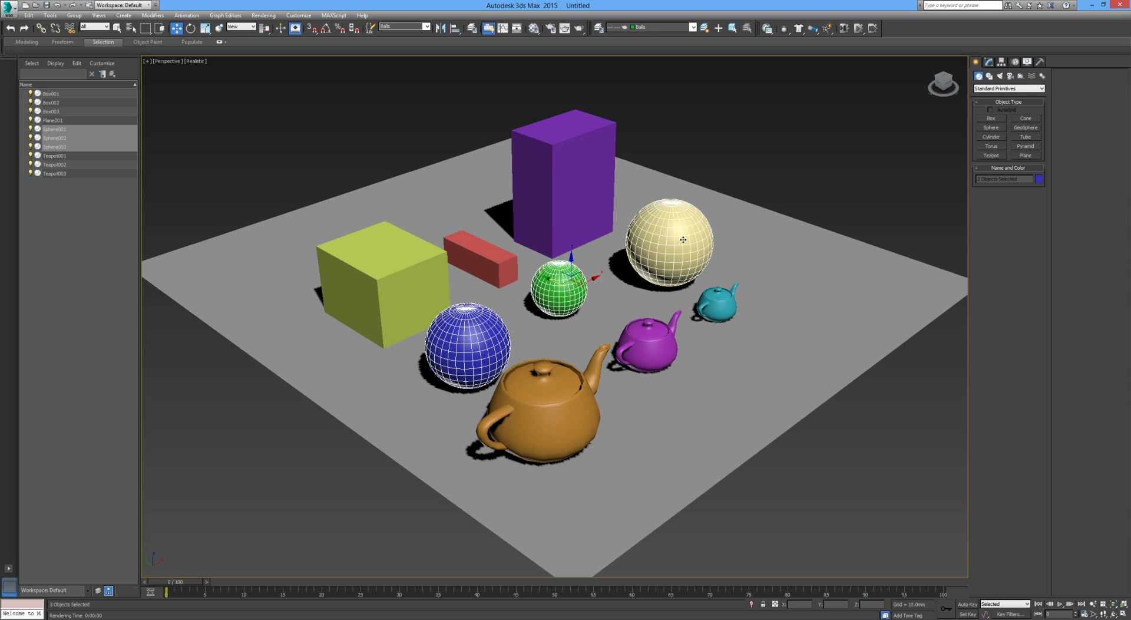
click(719, 28)
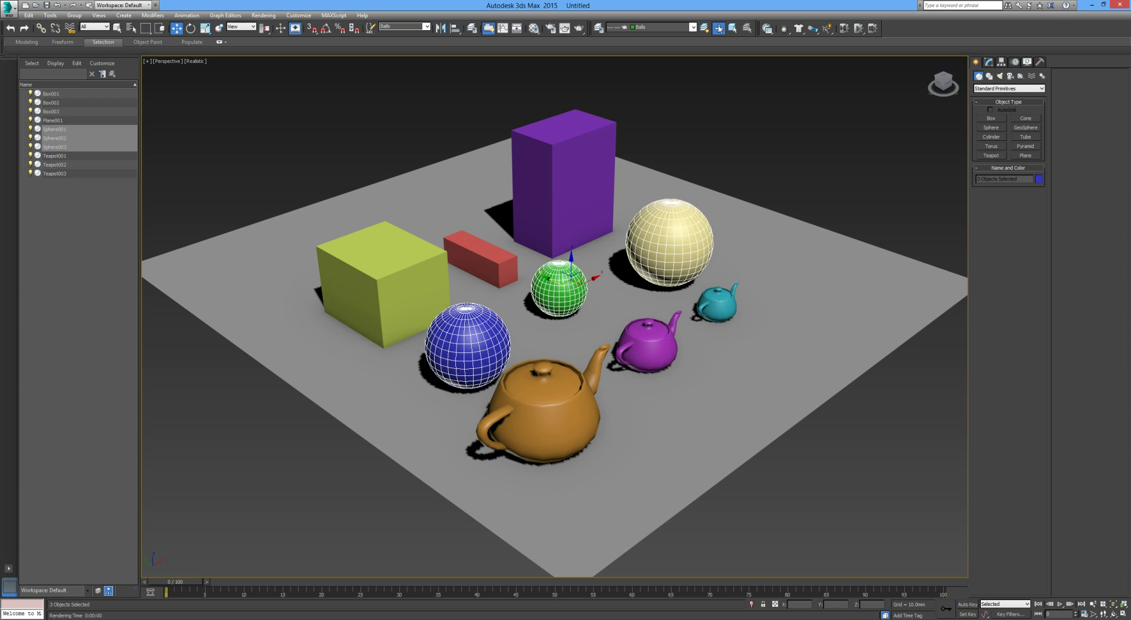
Expand the layers in the Layer Explorer to review which objects each one contains.
click(598, 28)
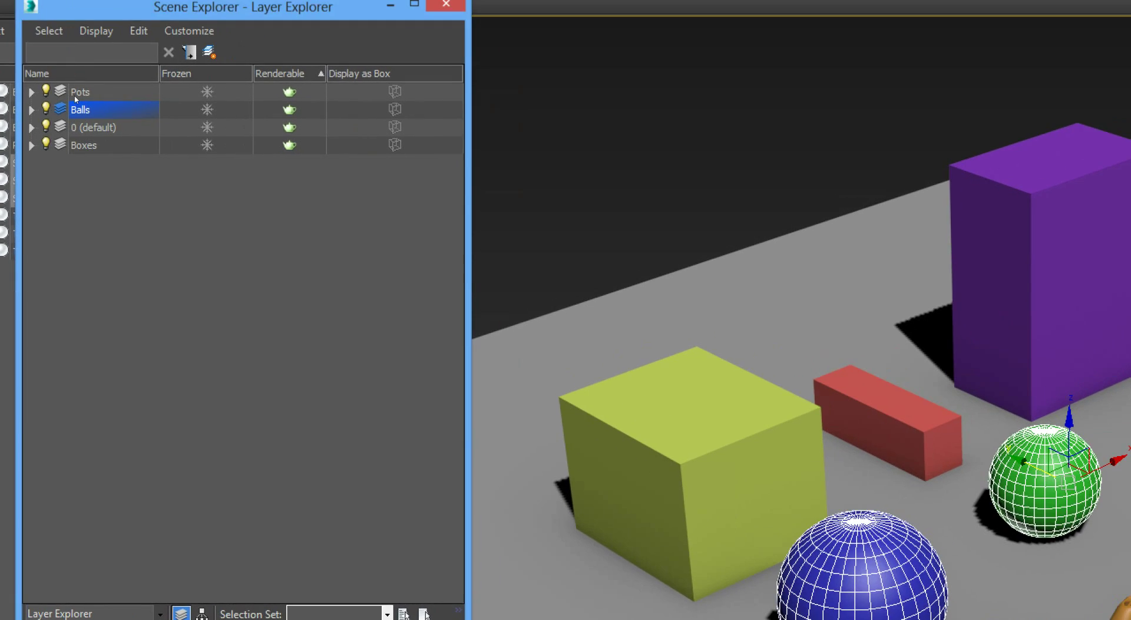
double_click(73, 101)
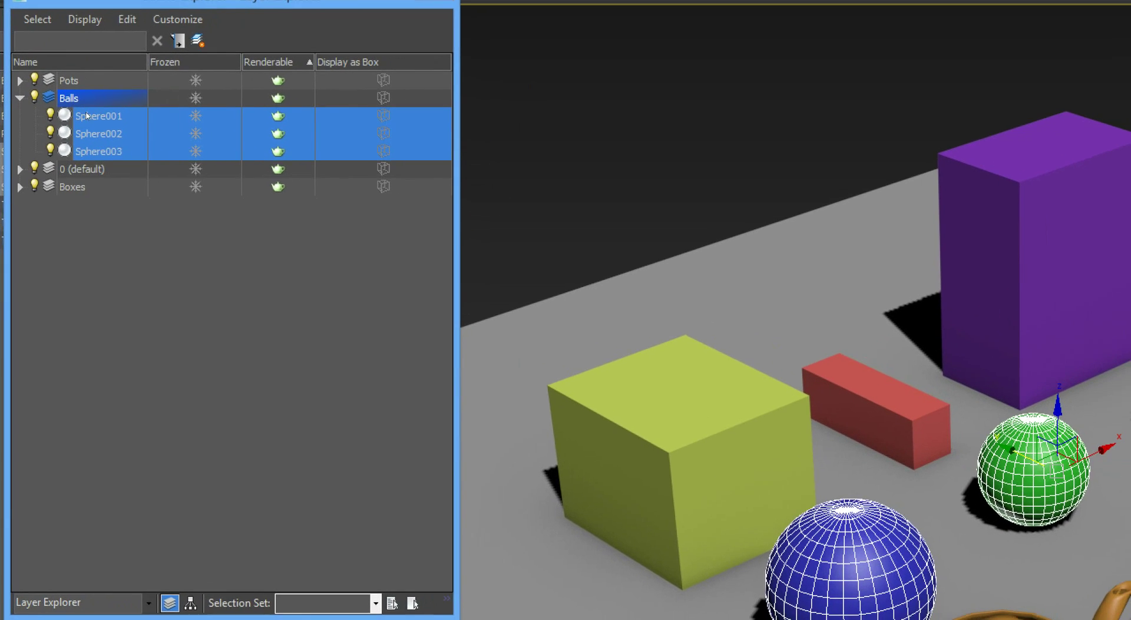
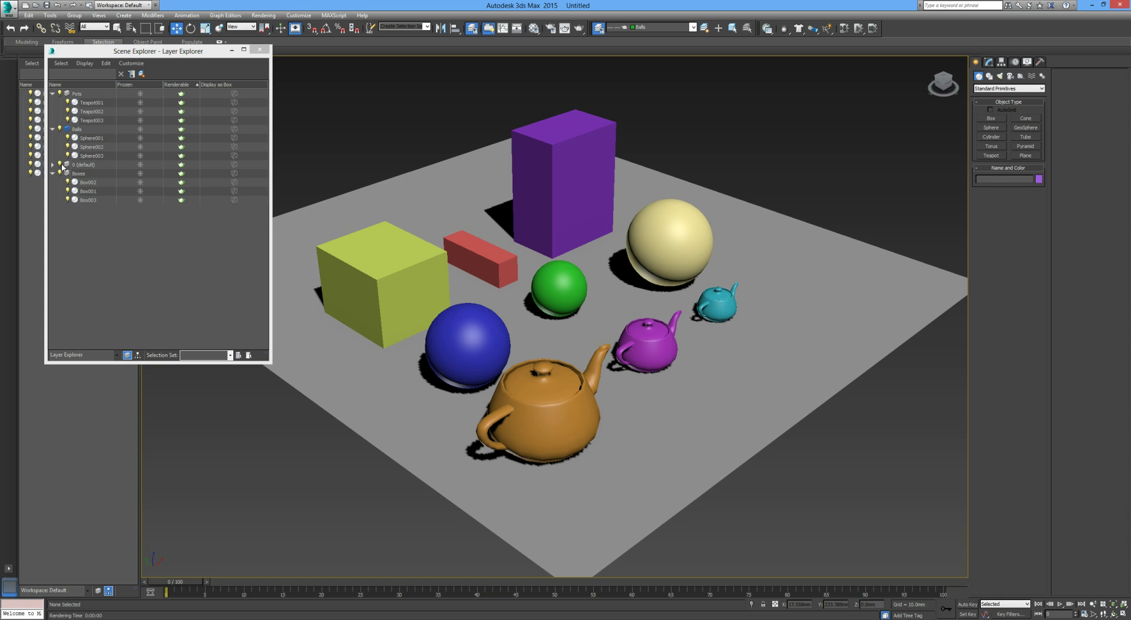
click(53, 164)
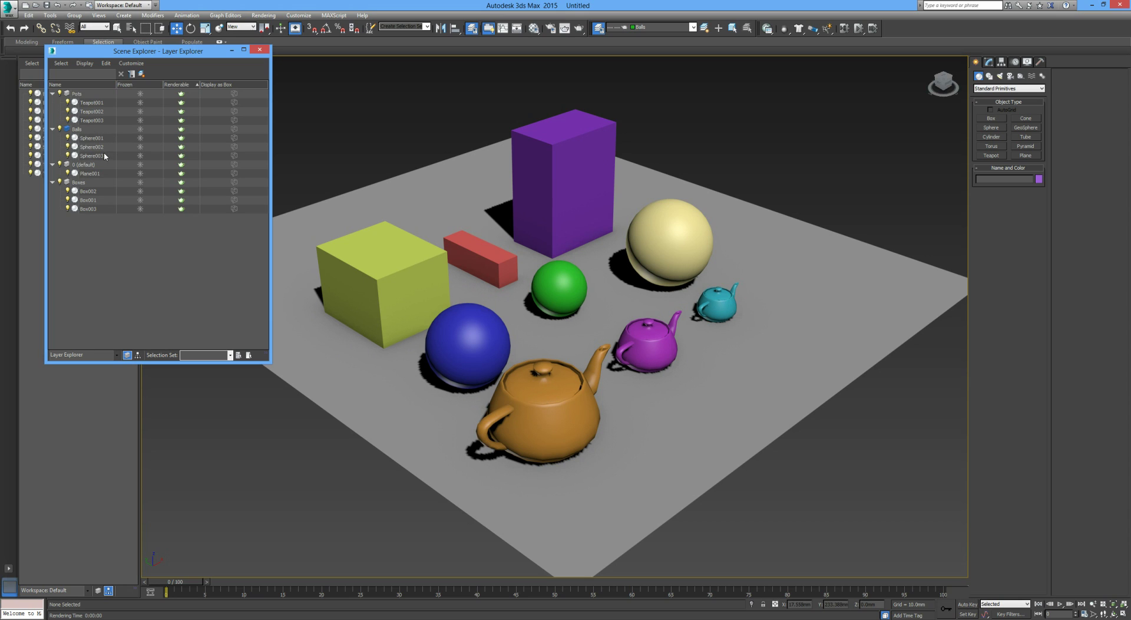
Delete Sphere002 from the Balls layer, undo the deletion and clear the selection.
click(83, 130)
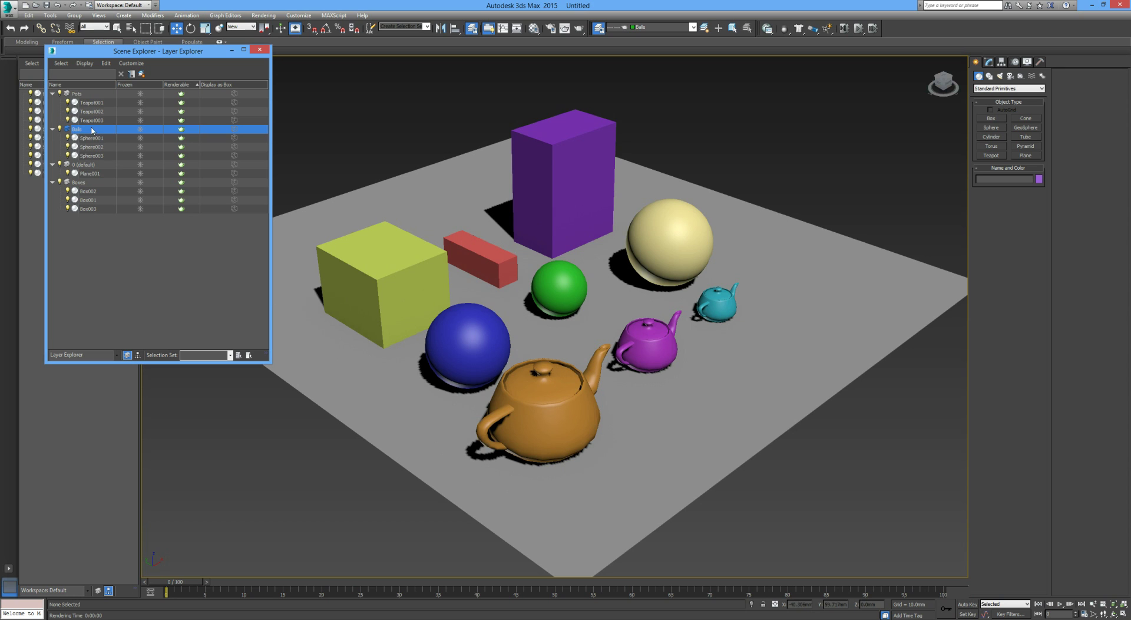
right_click(89, 129)
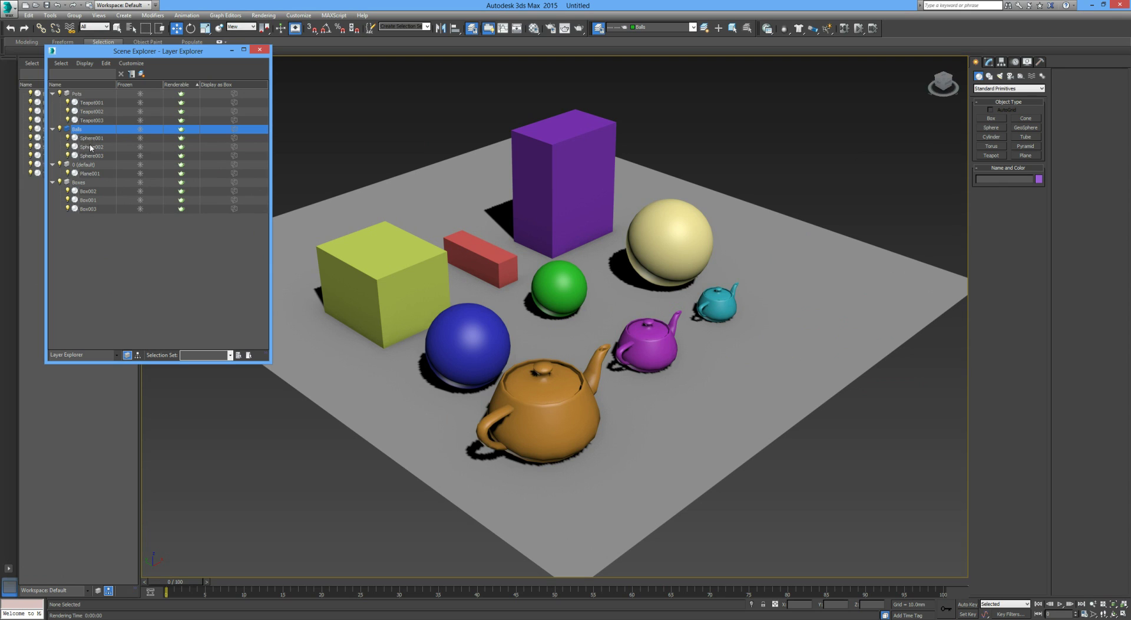
click(90, 148)
right_click(90, 147)
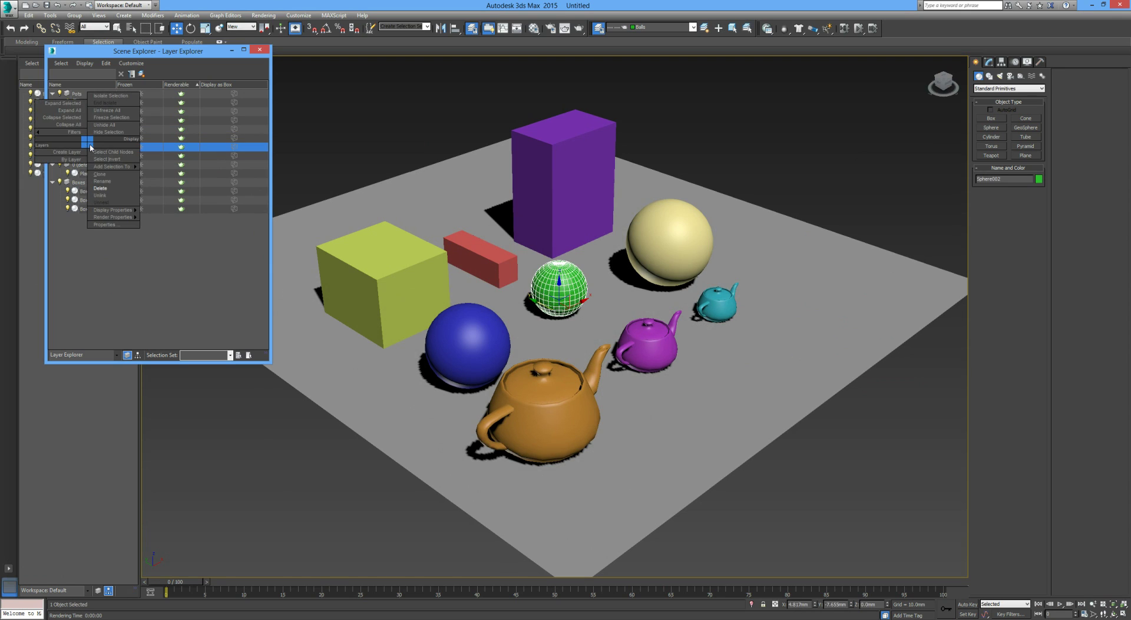
click(99, 188)
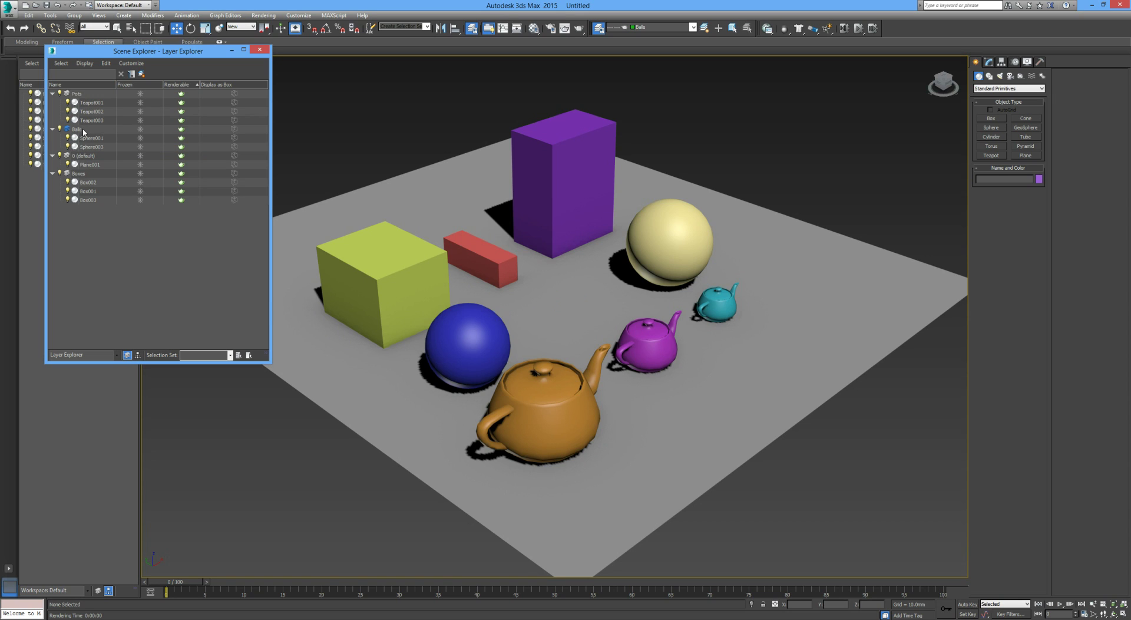
key(ctrl+z)
click(132, 235)
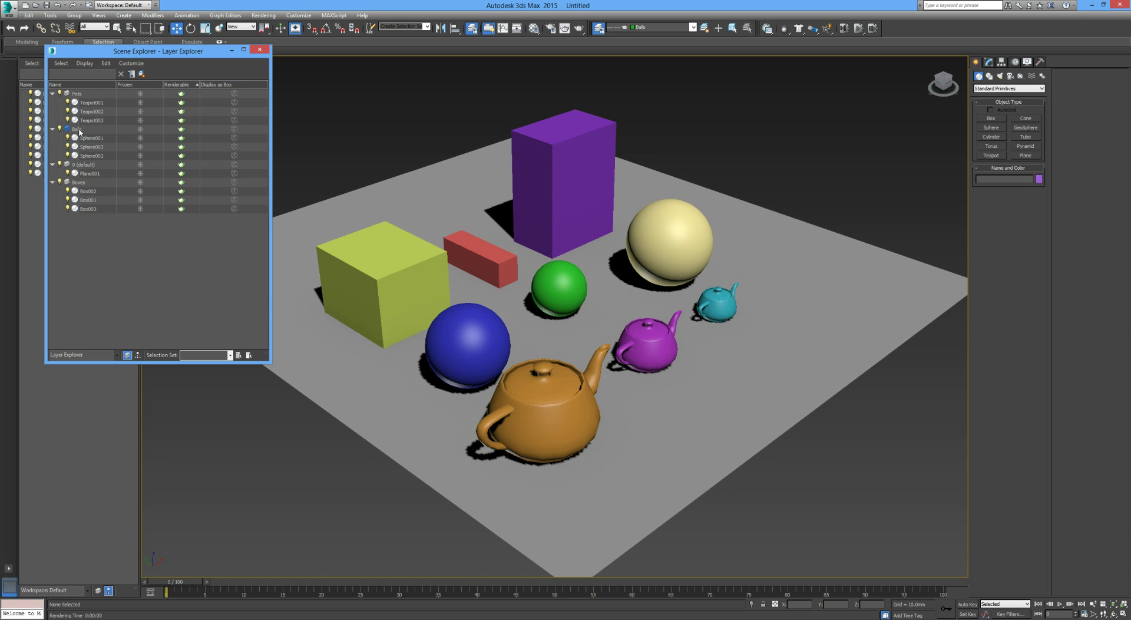
Make the 0 (default), Balls and Pots layers active in turn, ending on Pots.
click(66, 165)
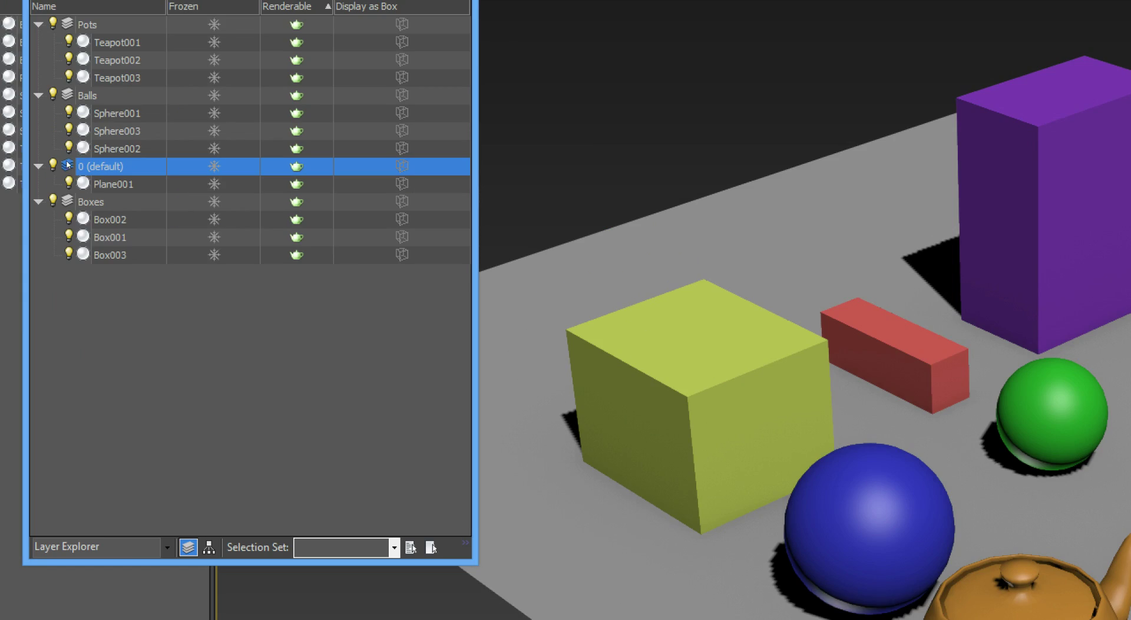
click(67, 129)
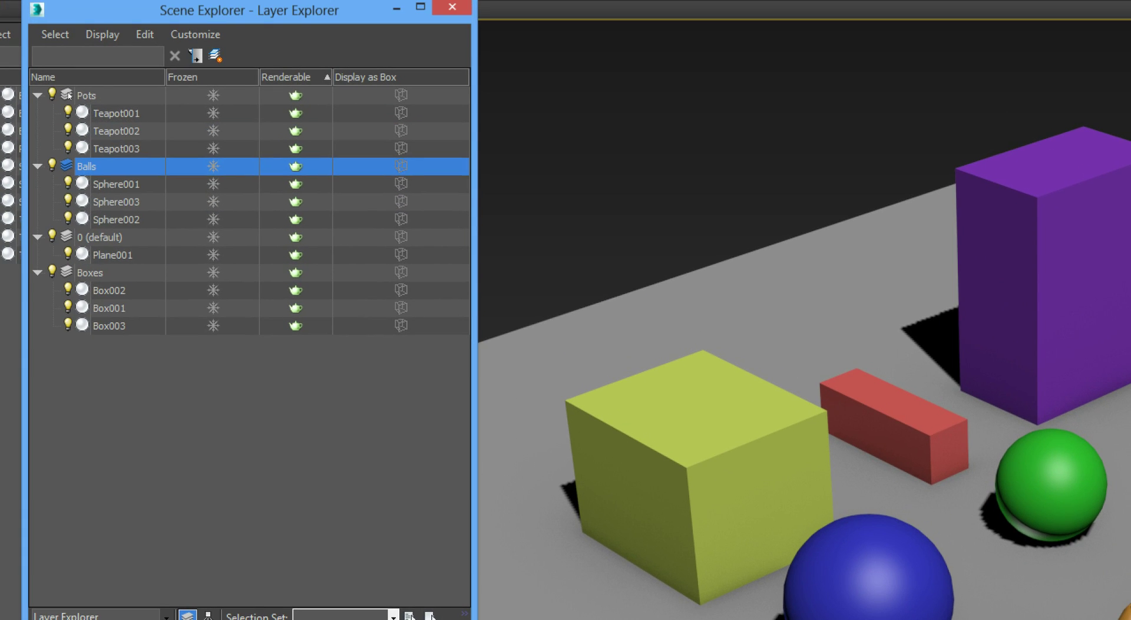
click(69, 96)
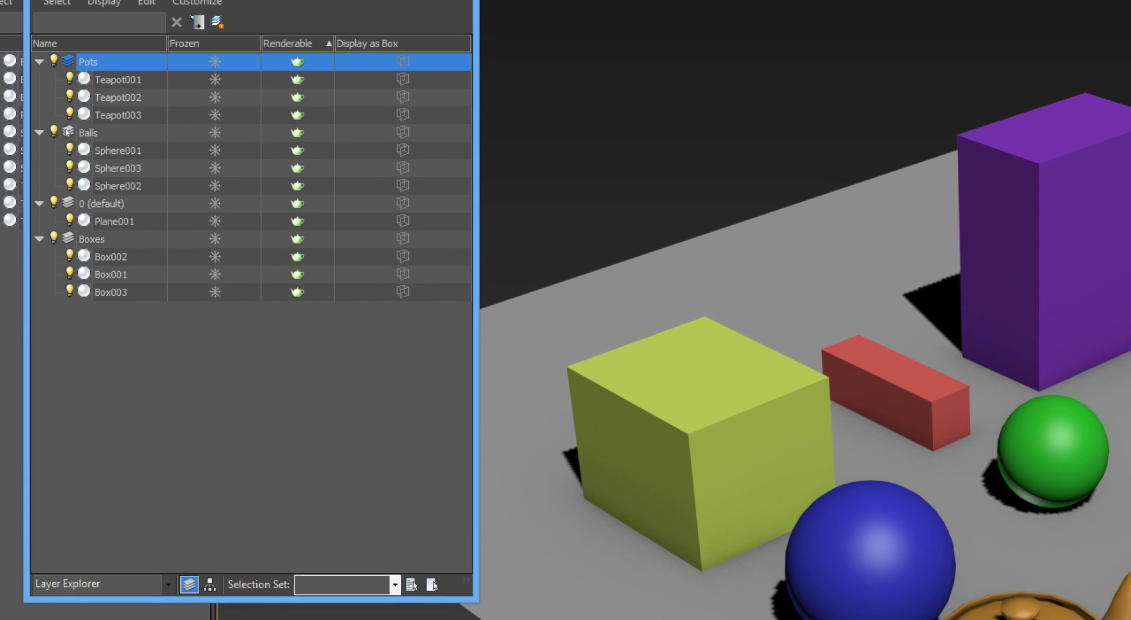
Make 0 (default) the active layer and move Sphere001, Sphere002 and Sphere003 from the Balls layer into it.
click(68, 167)
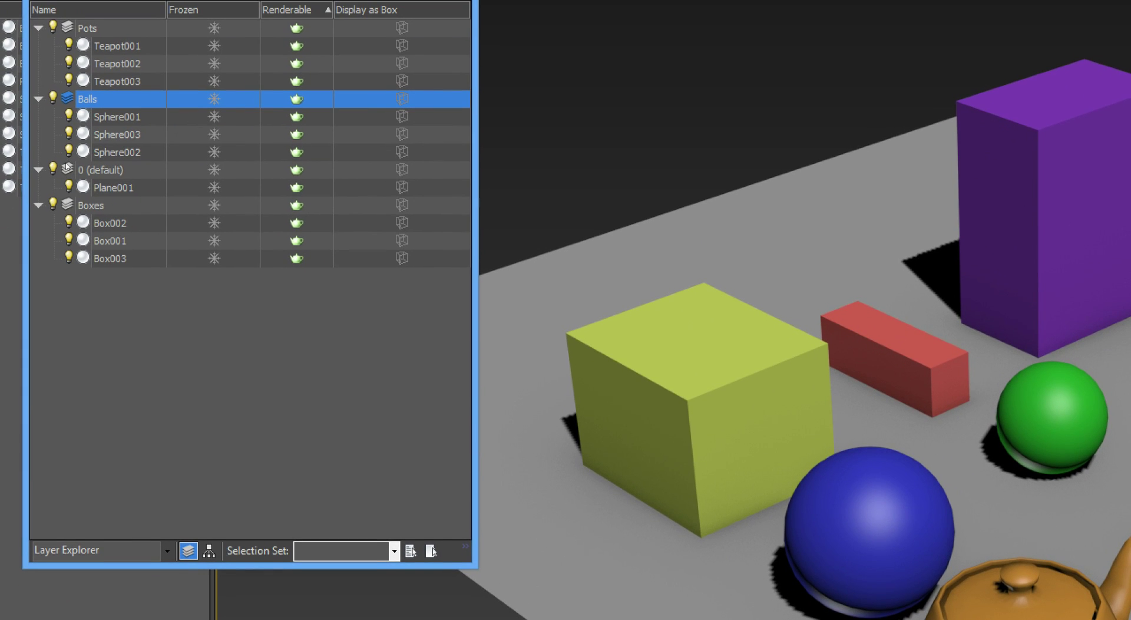
click(67, 200)
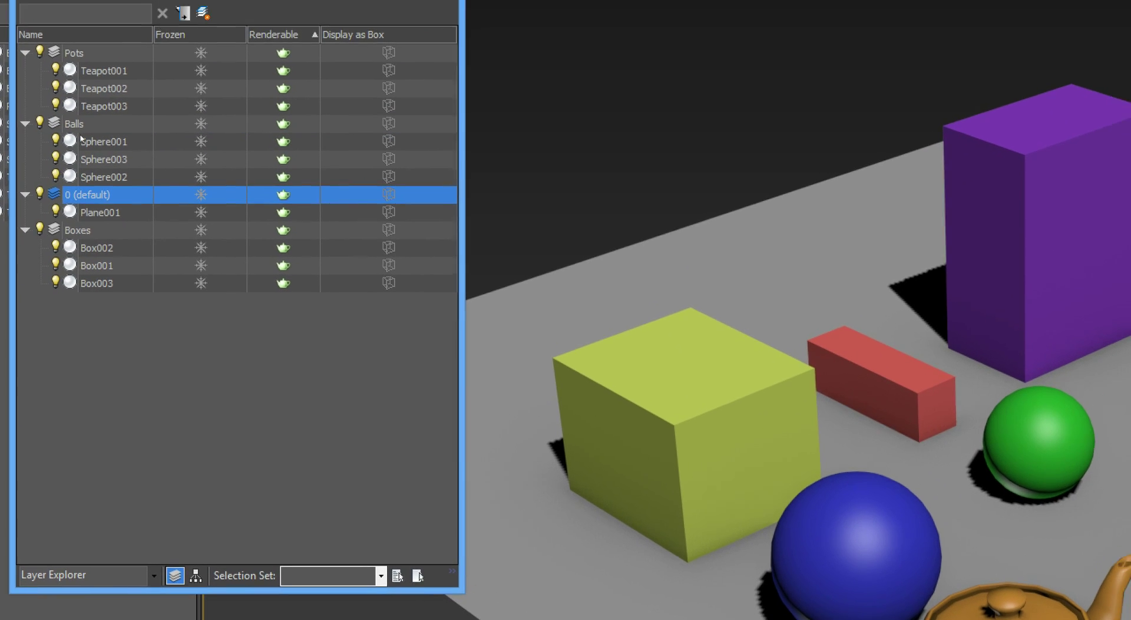
click(96, 140)
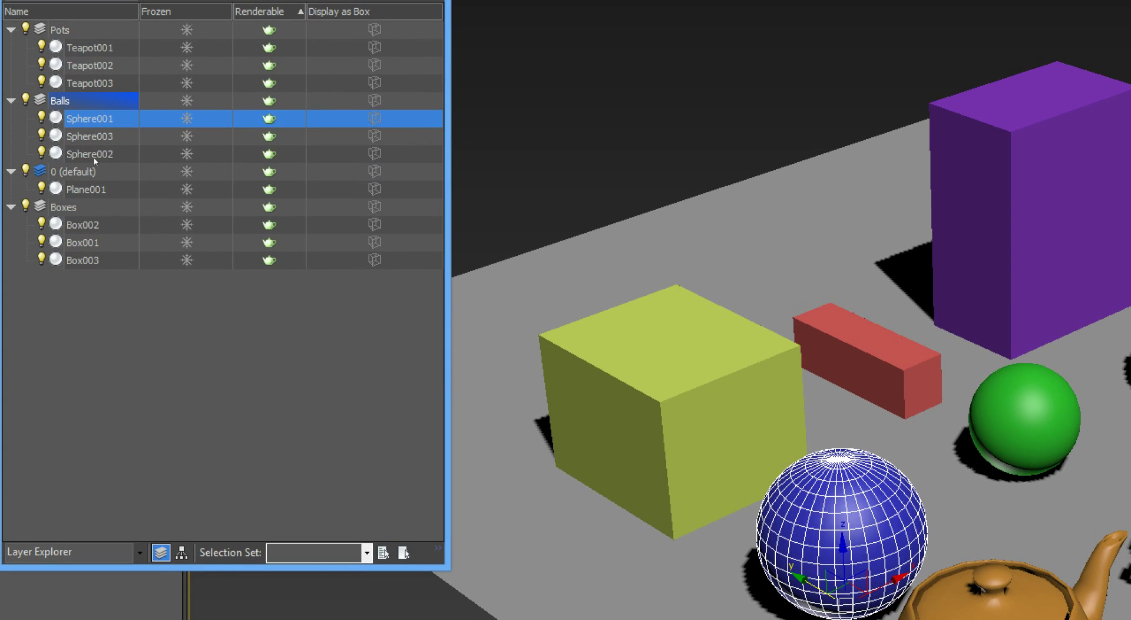
shift+click(93, 175)
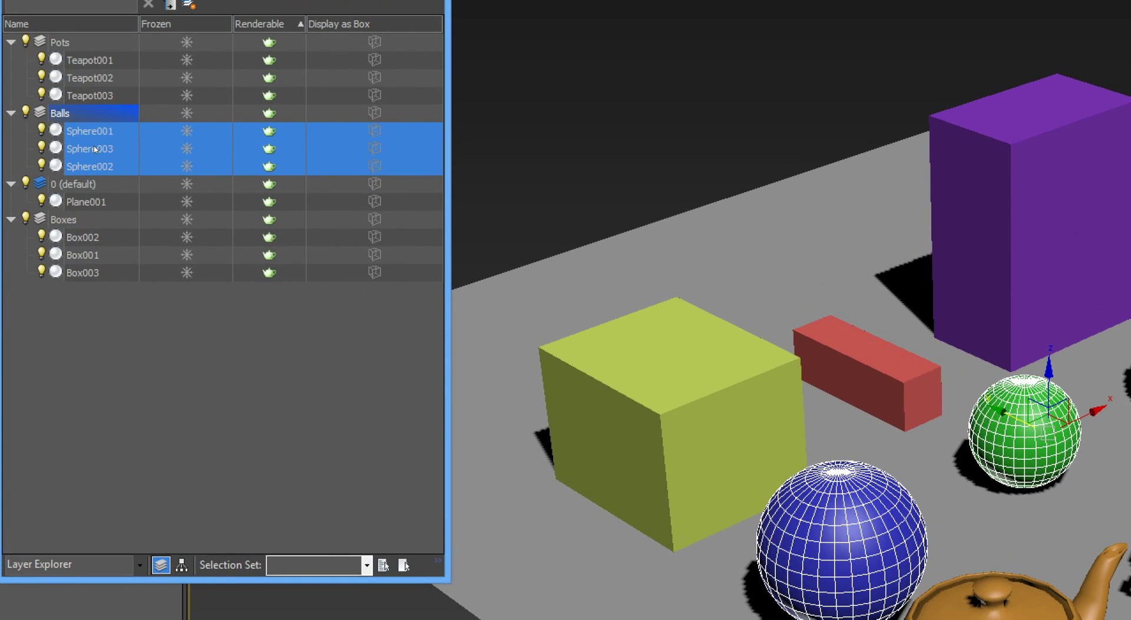
click(90, 209)
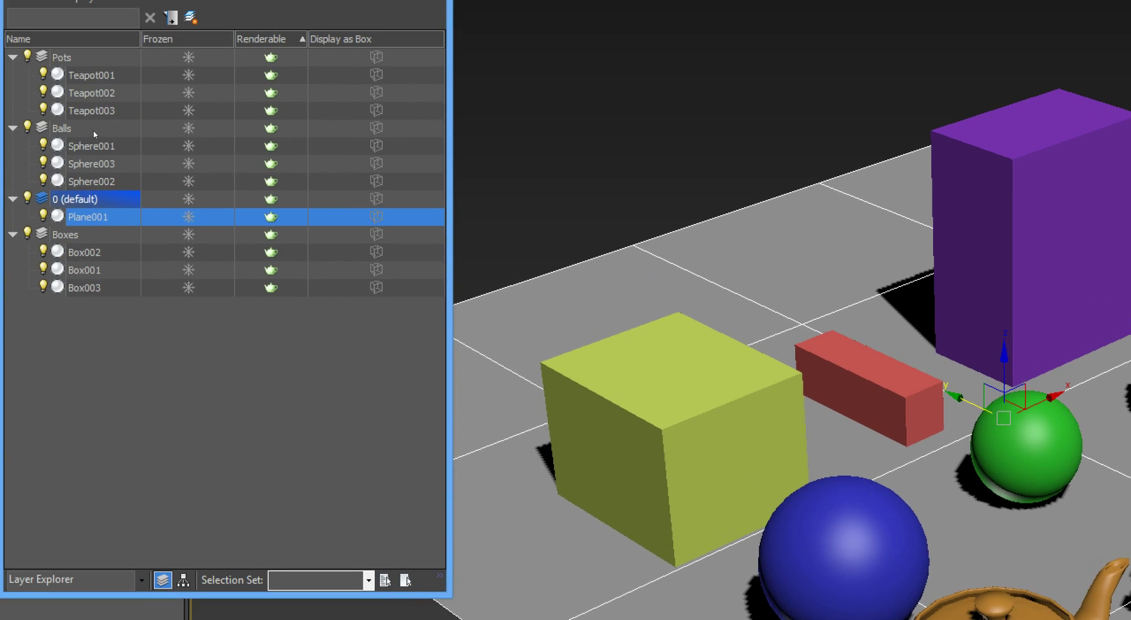
click(103, 142)
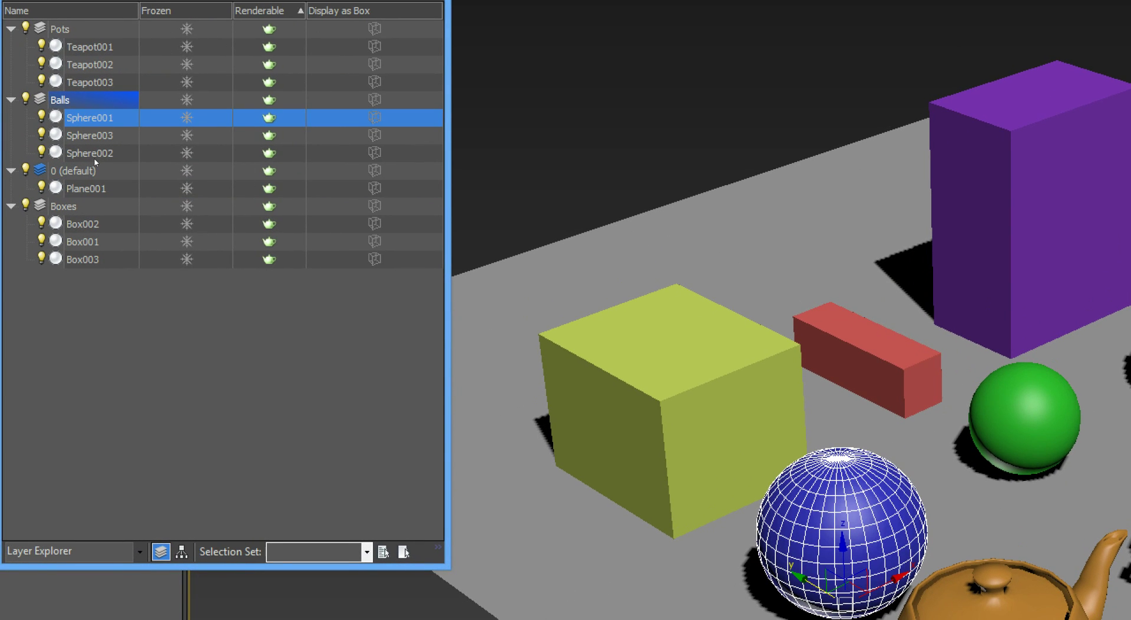
shift+click(89, 153)
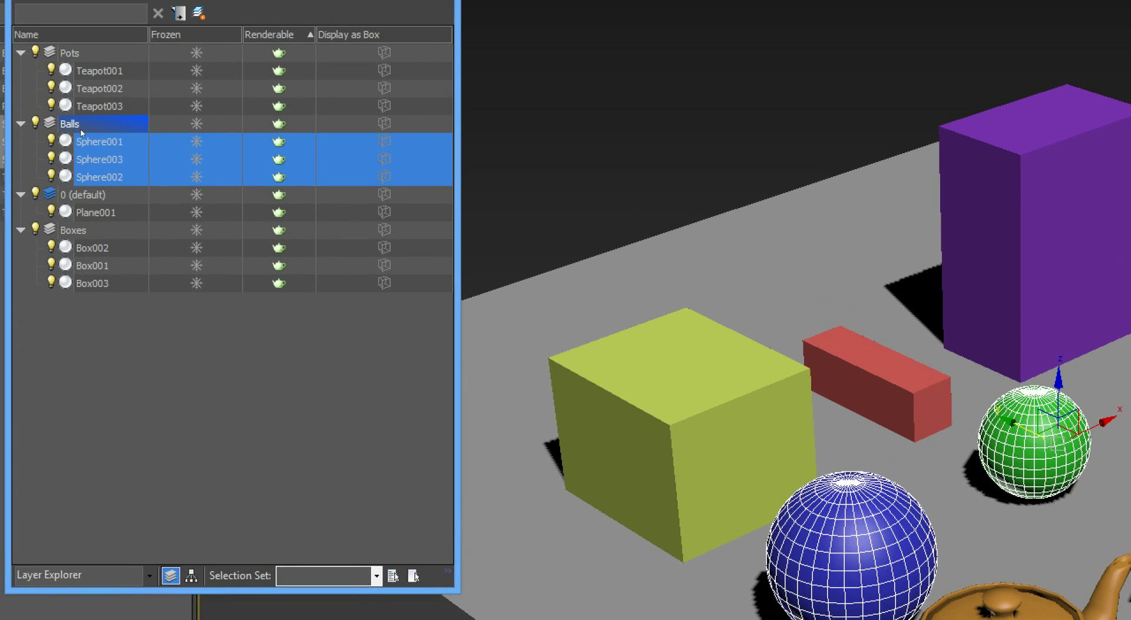
drag(86, 140, 86, 167)
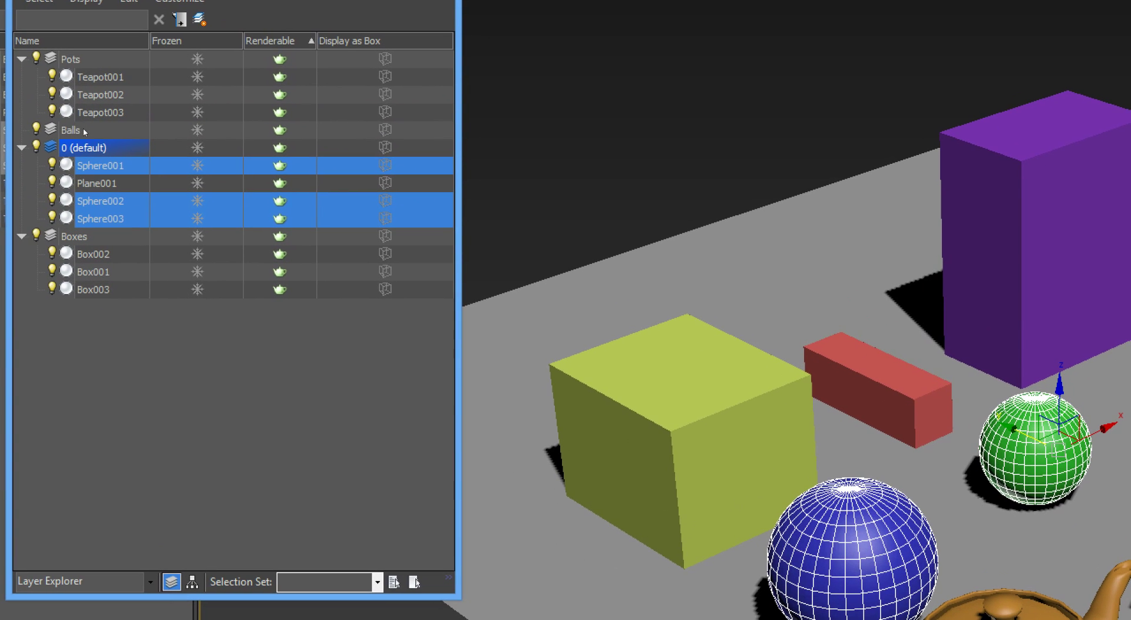
Delete the empty Balls layer and close the Layer Explorer.
click(83, 97)
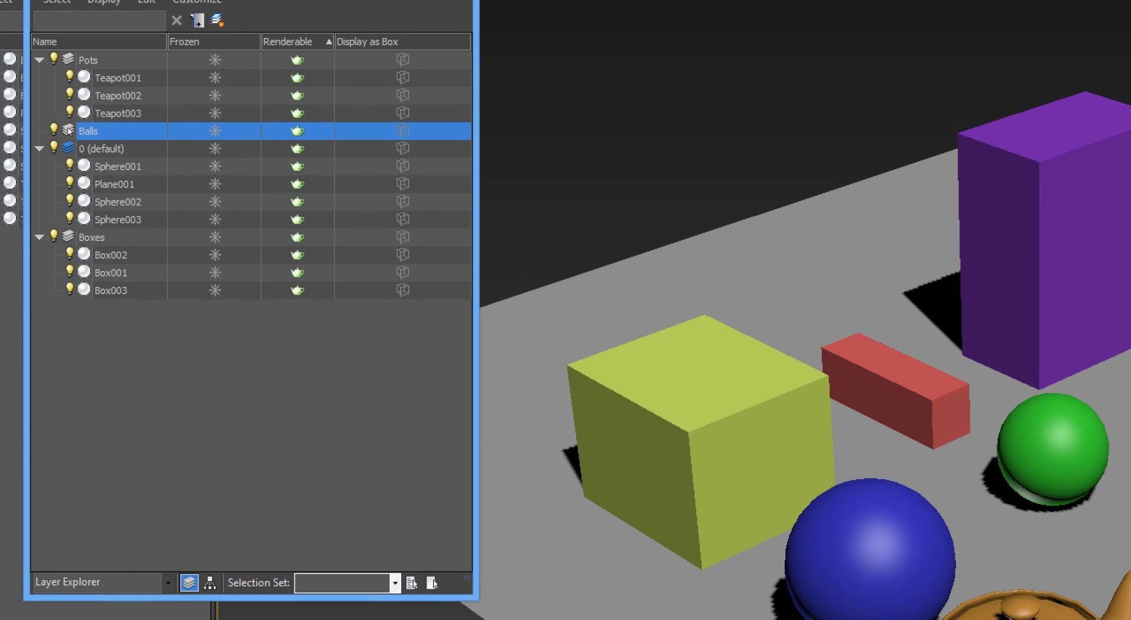
right_click(89, 132)
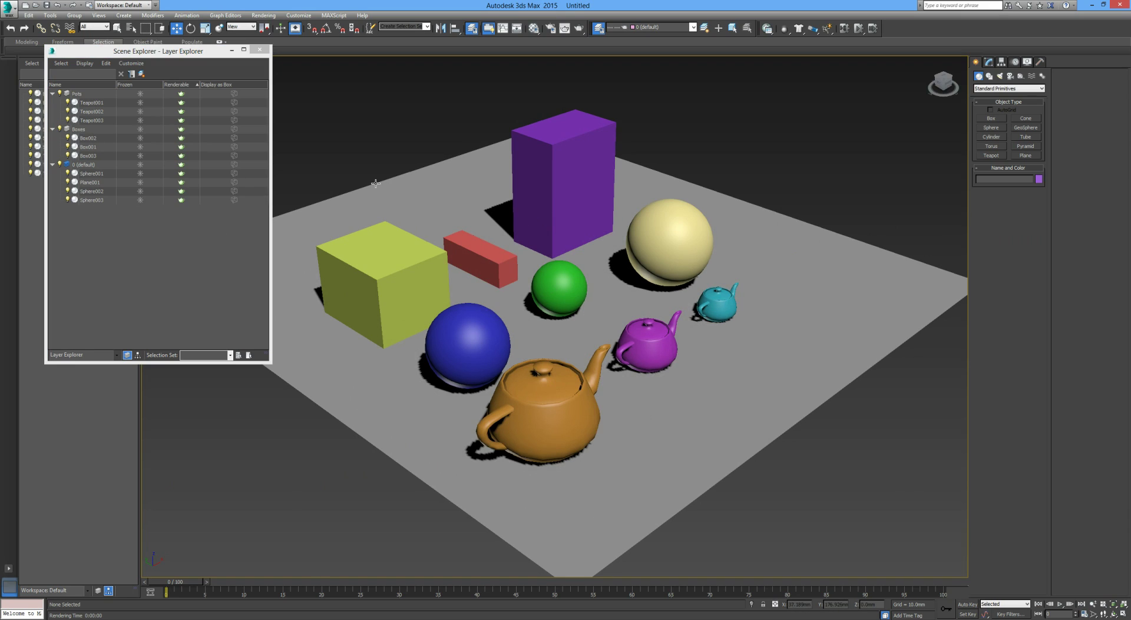
click(260, 49)
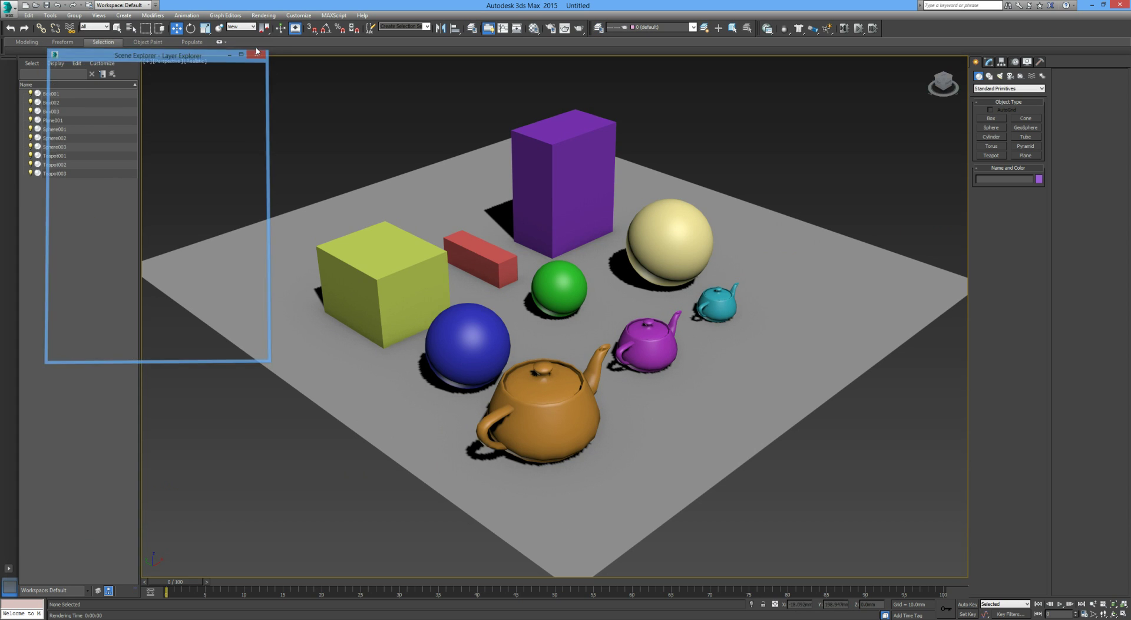
Select the three teapots by recalling the Pots selection set.
middle_drag(352, 113, 374, 116)
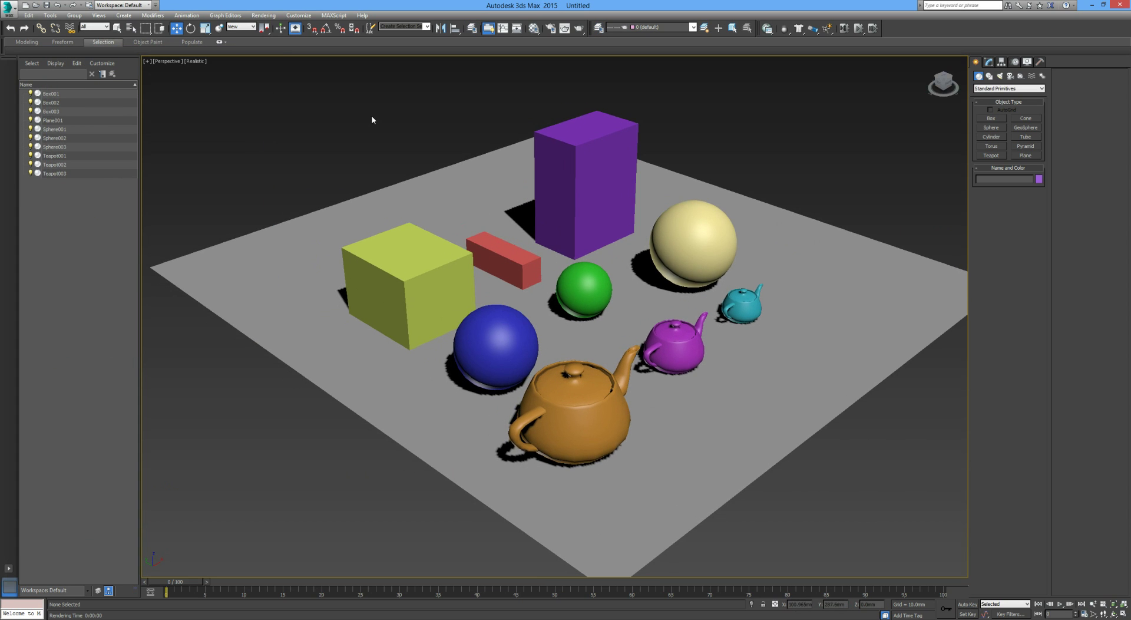
click(428, 26)
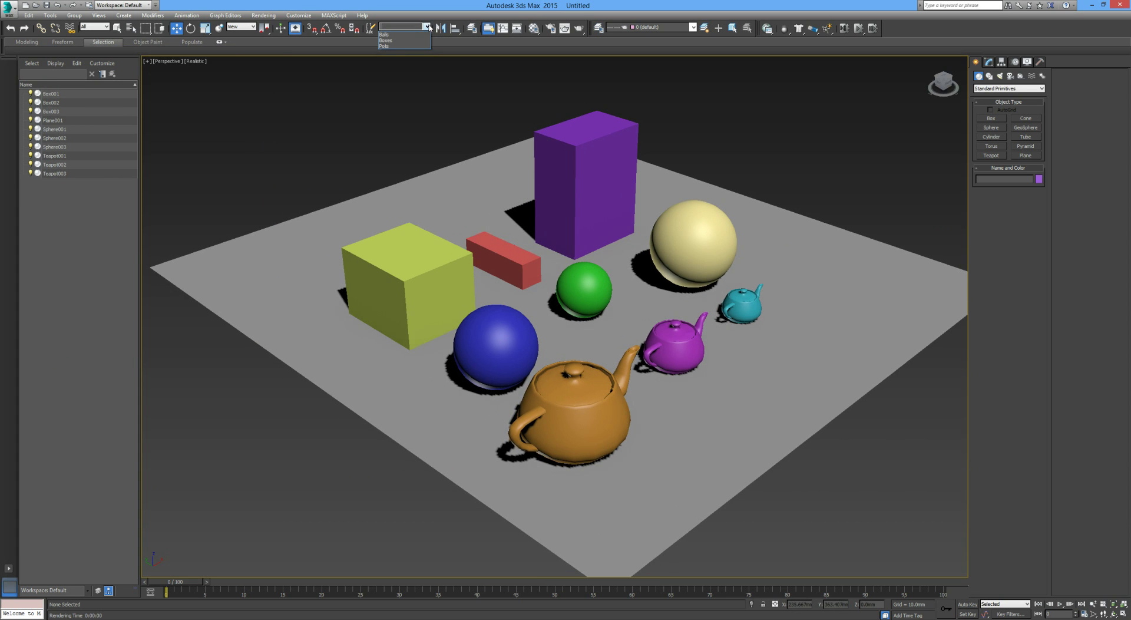
click(391, 46)
middle_drag(422, 366, 399, 349)
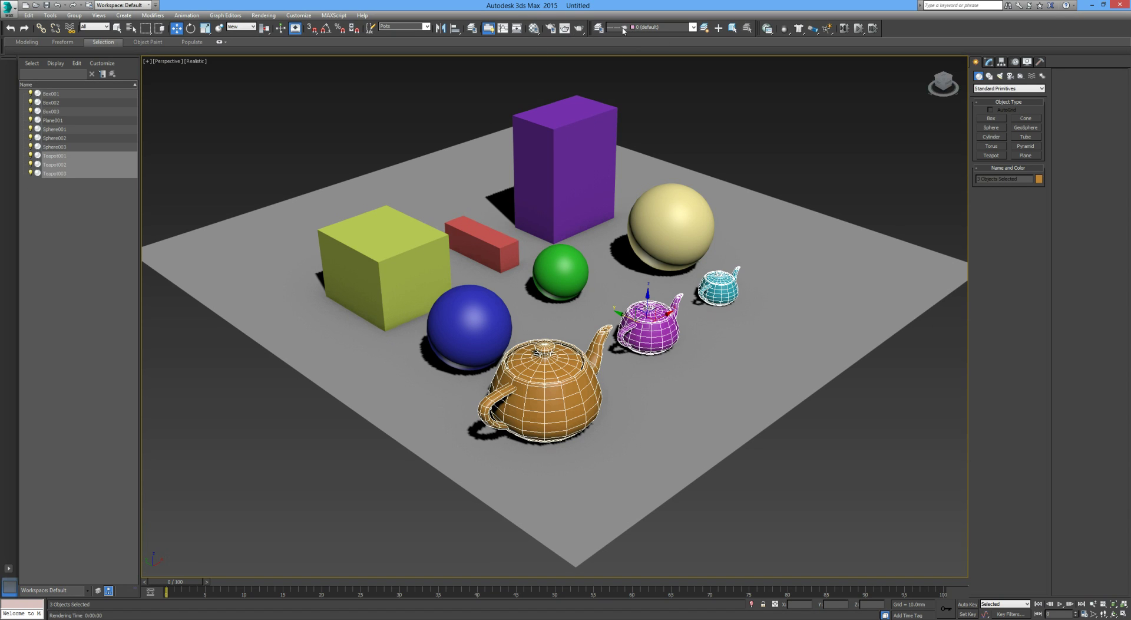
Freeze and hide the Pots layer from the layer list, toggle its visibility, and restore it to visible and unfrozen.
click(664, 27)
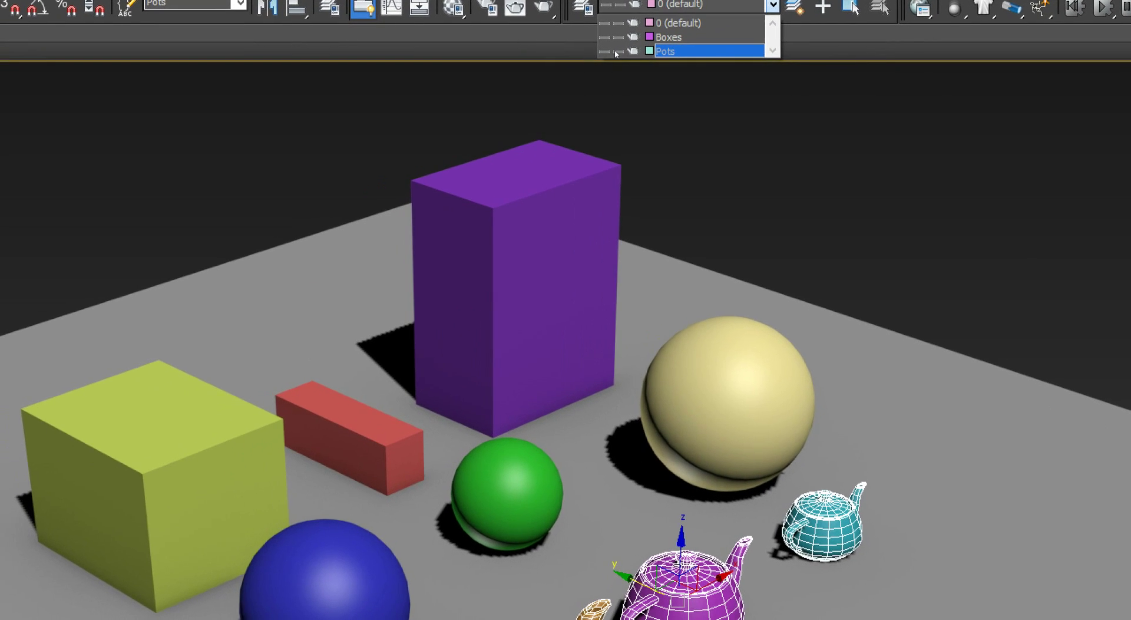
click(616, 52)
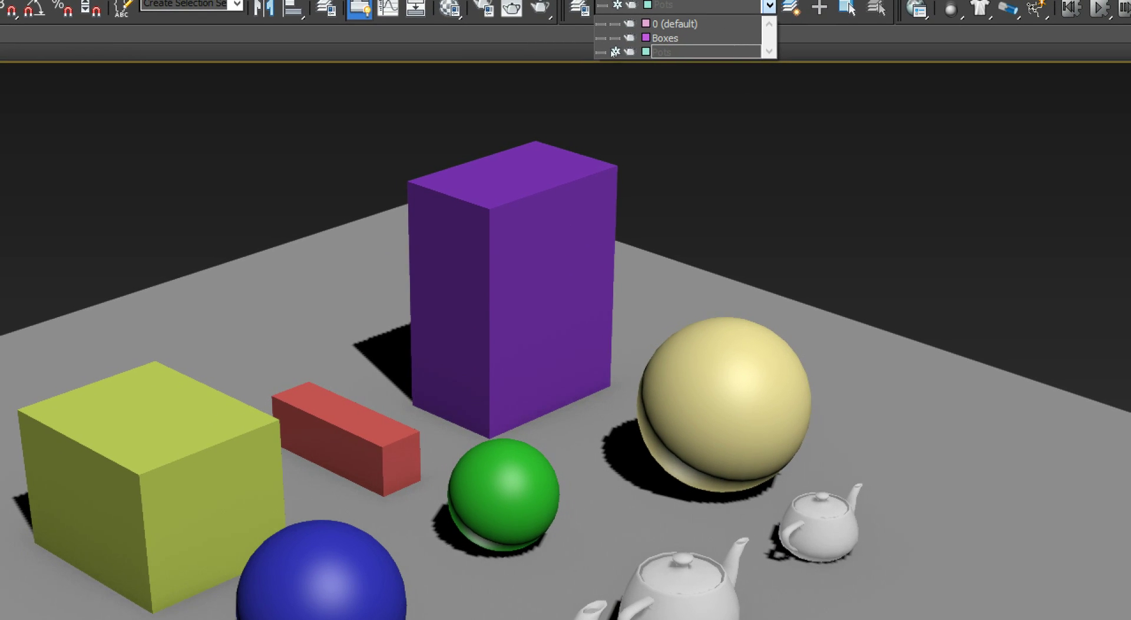
click(602, 52)
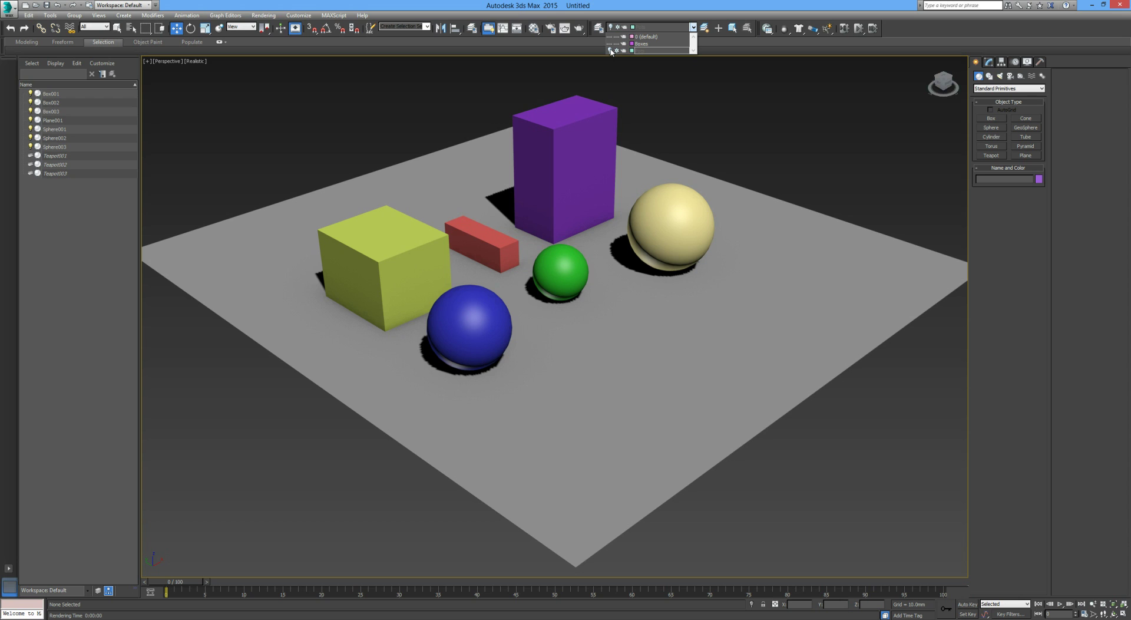
click(611, 51)
click(610, 50)
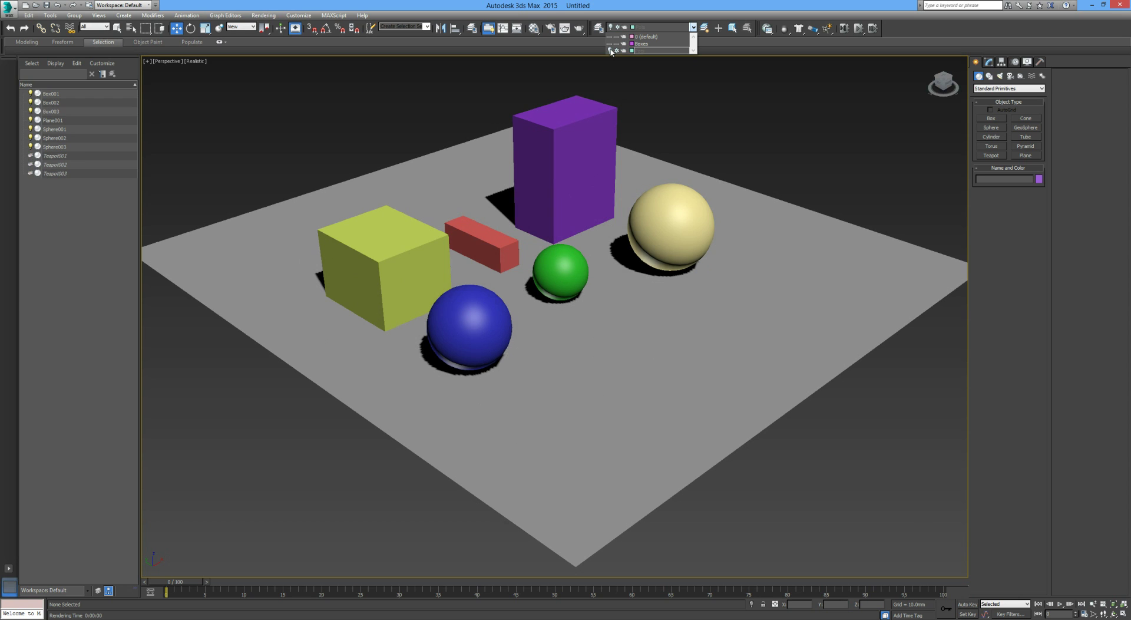
click(610, 50)
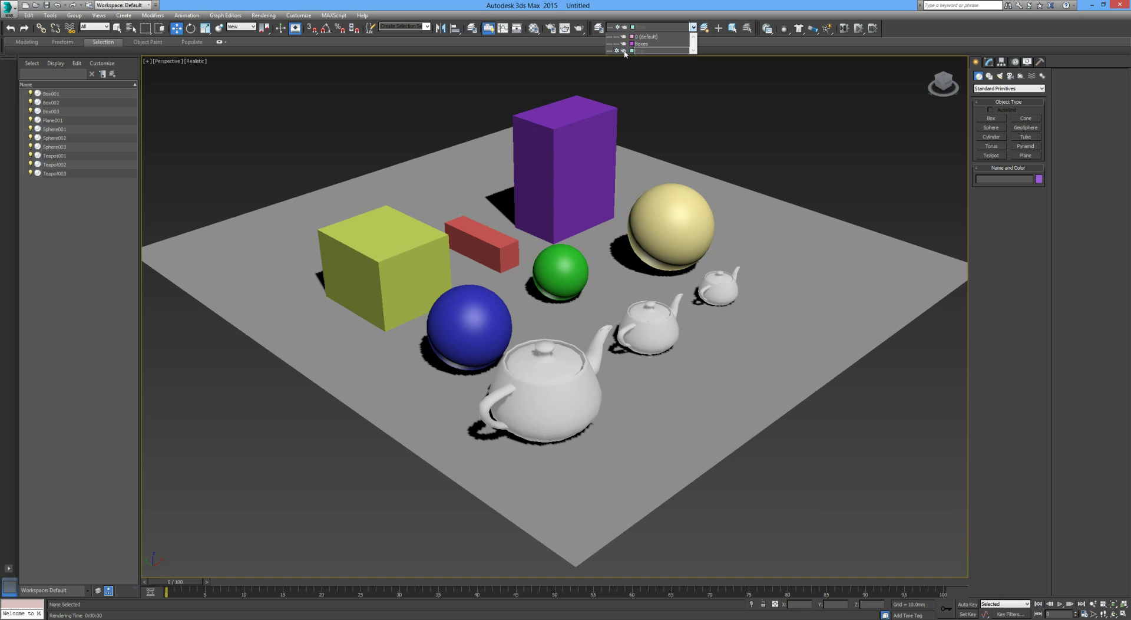
click(617, 51)
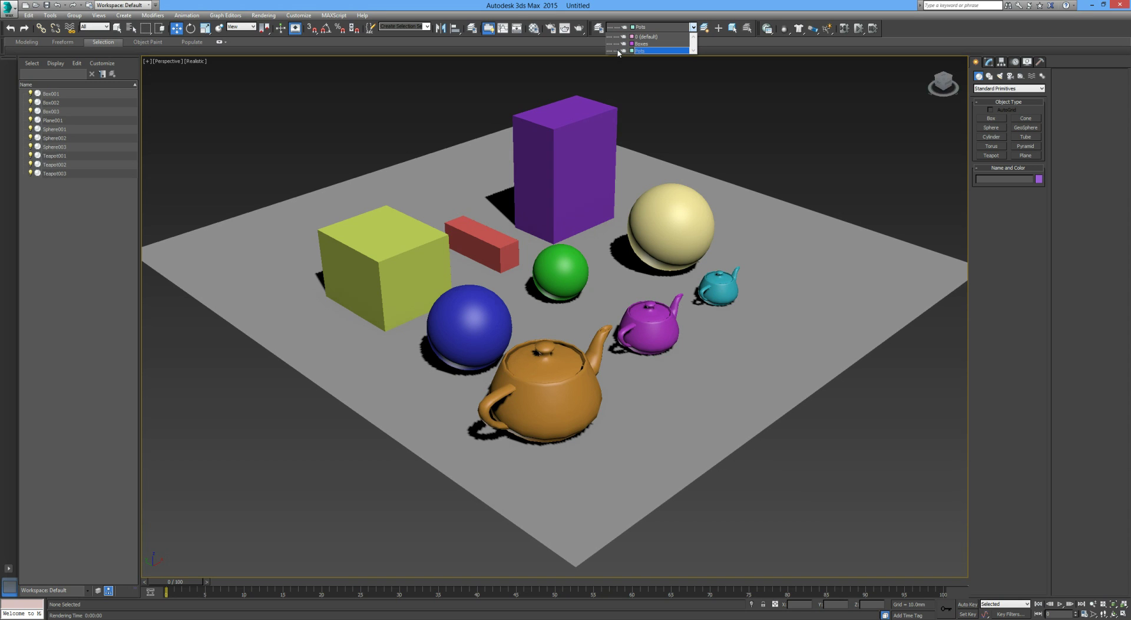
click(647, 90)
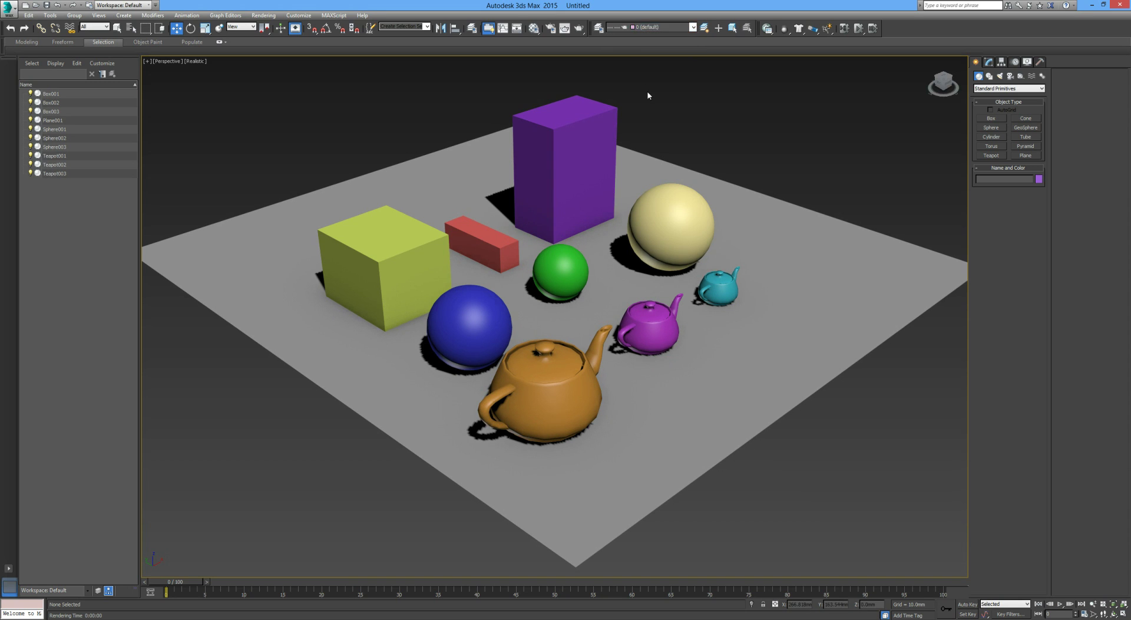
Recall the Pots selection set and freeze the selected teapots.
click(426, 27)
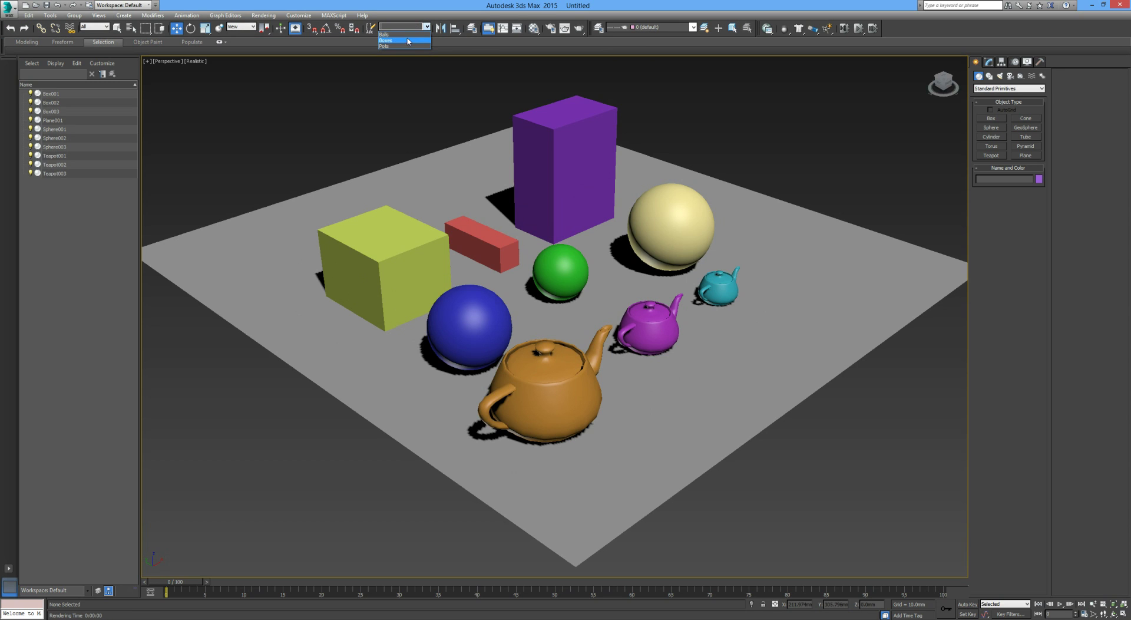
click(403, 42)
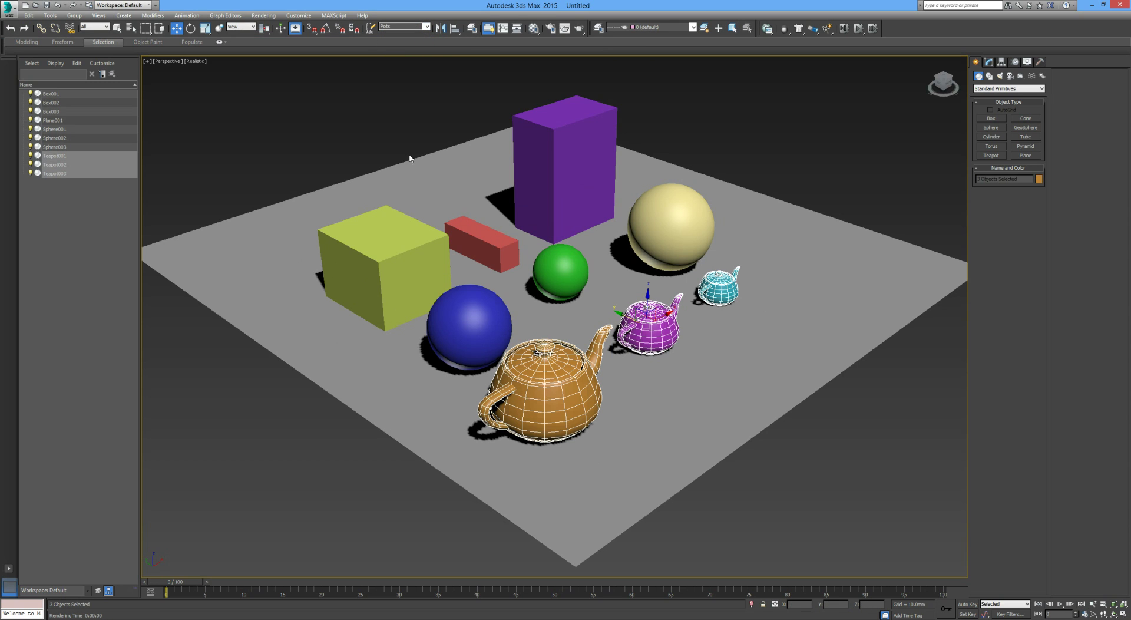
right_click(543, 403)
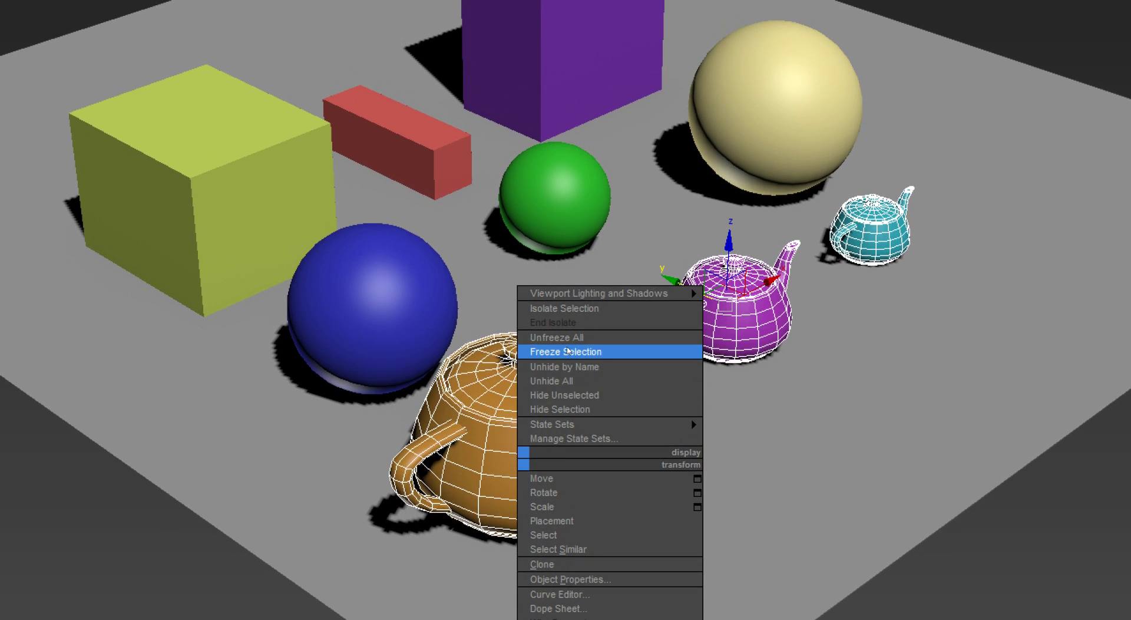
click(565, 319)
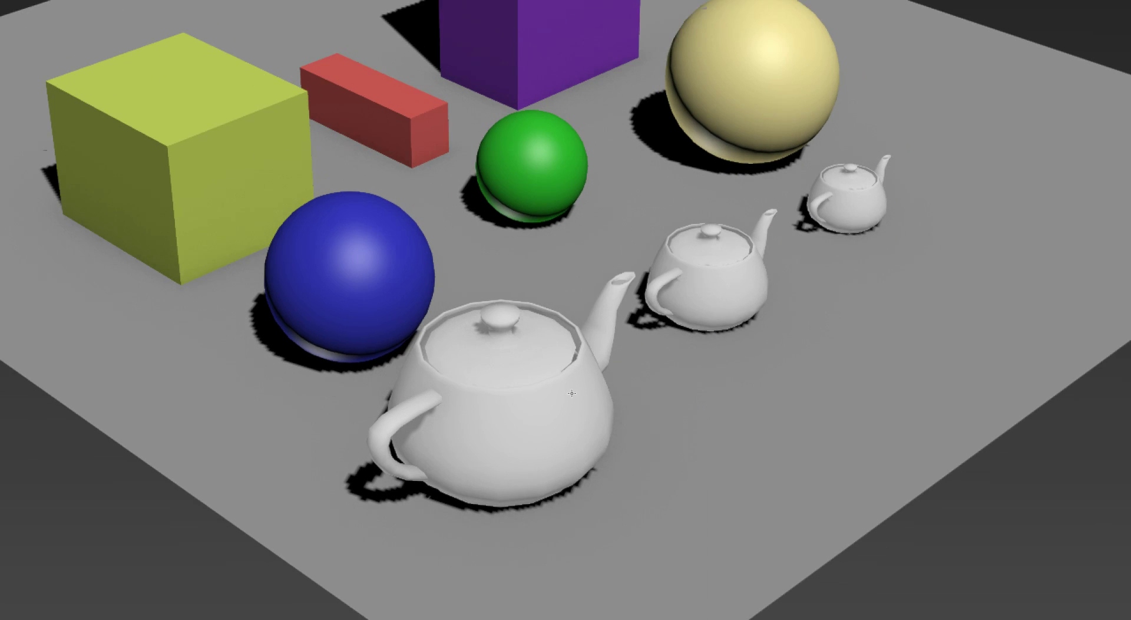
right_click(564, 436)
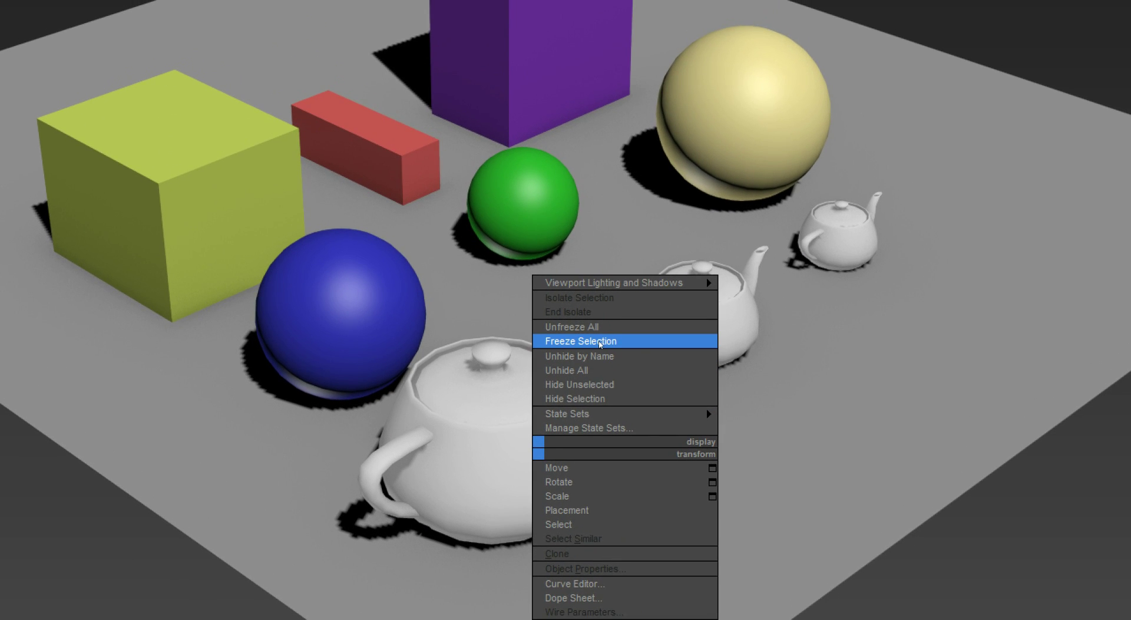
click(601, 342)
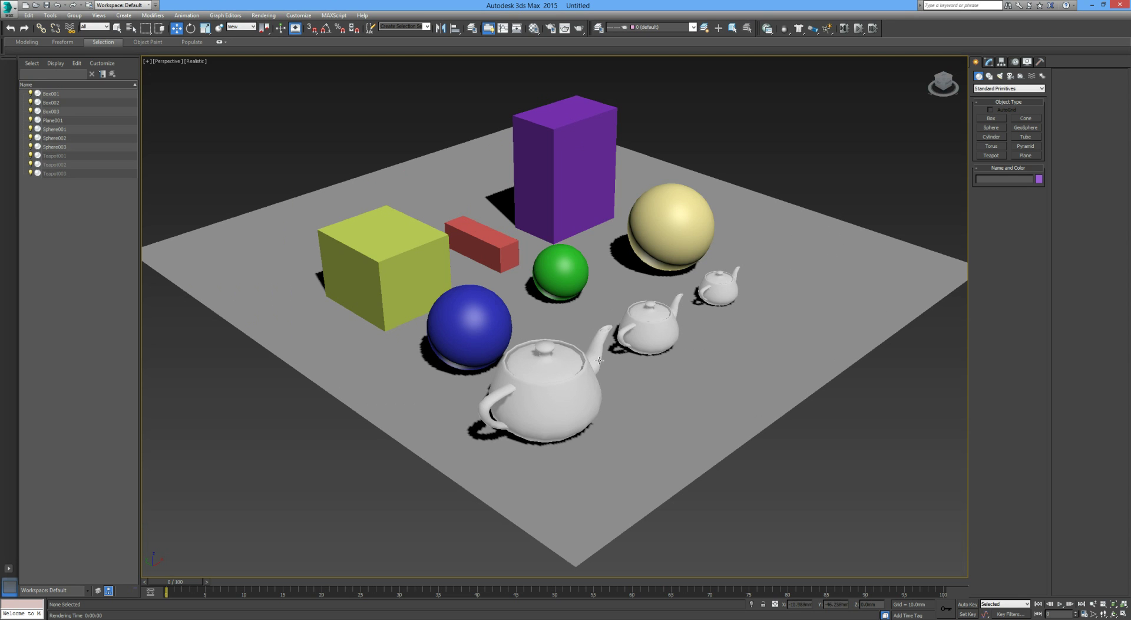